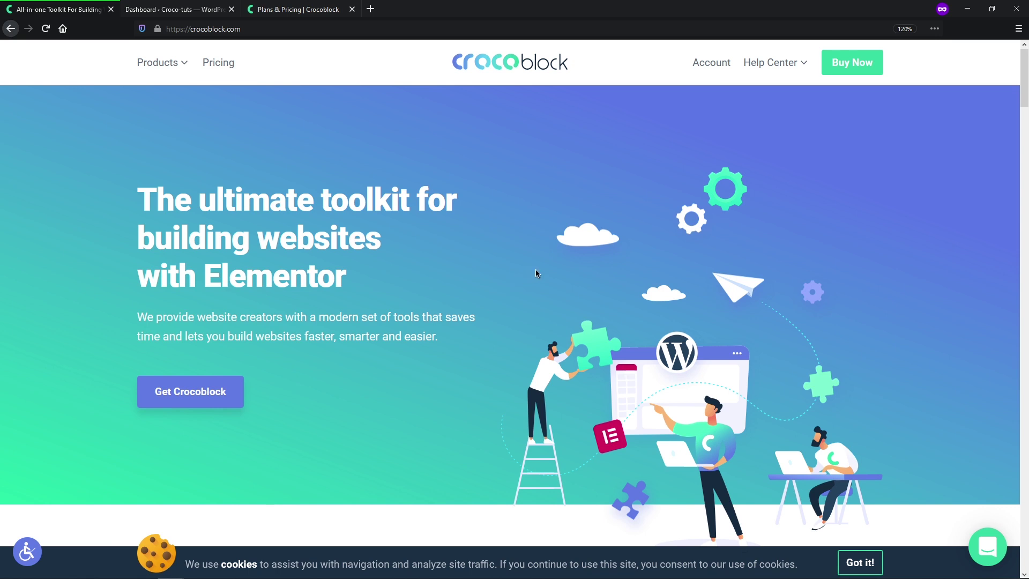
Sign in to the Crocoblock account as croco-admin with the pasted password
left_click(707, 67)
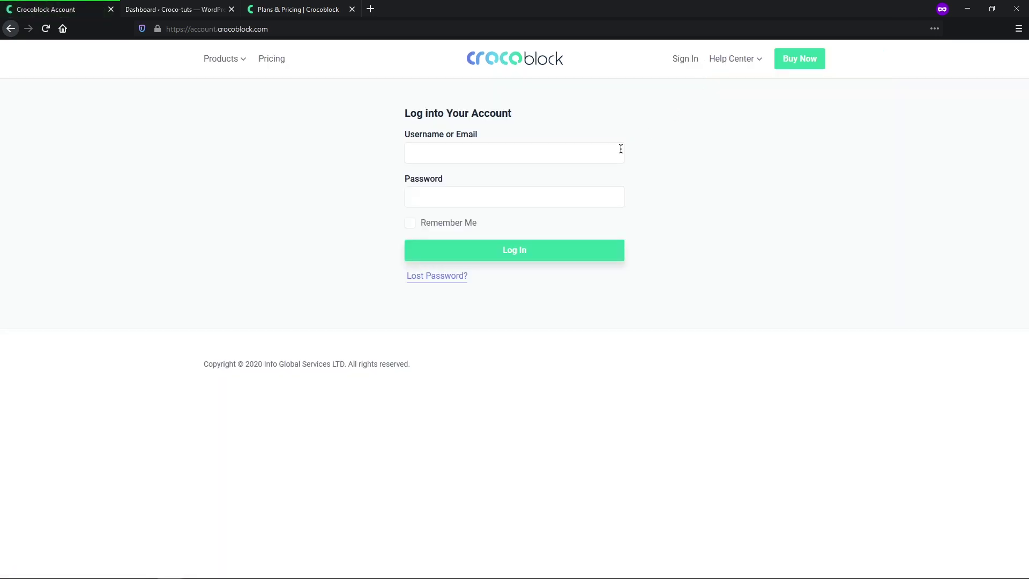
left_click(620, 148)
type("croco-admin")
left_click(616, 197)
key("ctrl+v")
left_click(615, 249)
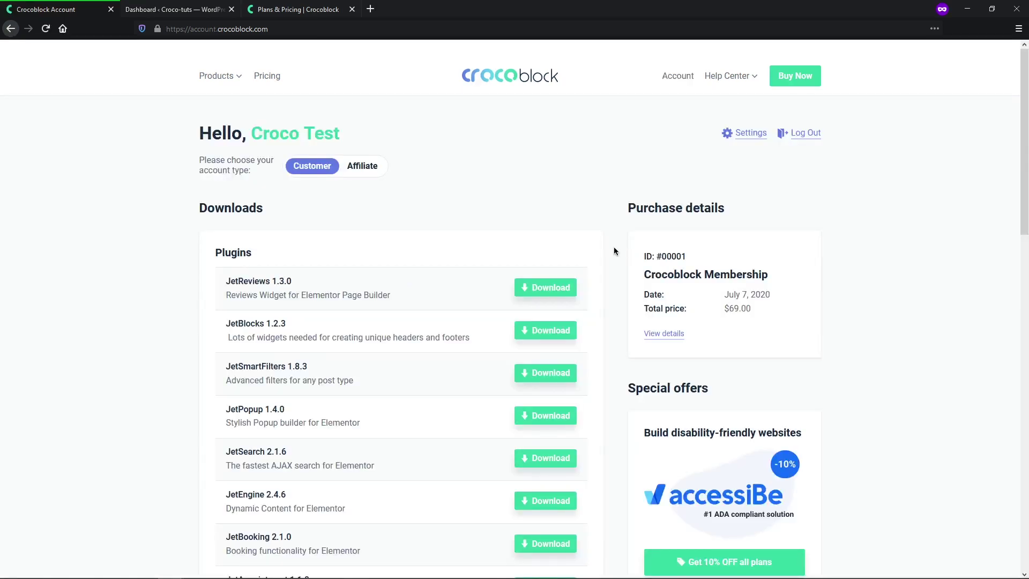
Download the Crocoblock Wizard zip from the Extras section and confirm it in downloads
middle_click(613, 248)
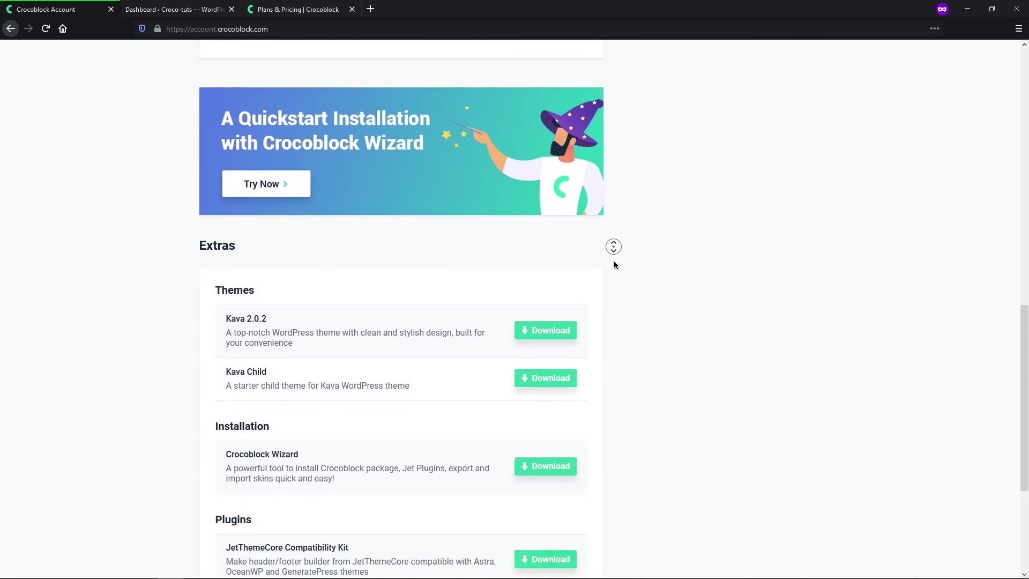
middle_click(614, 265)
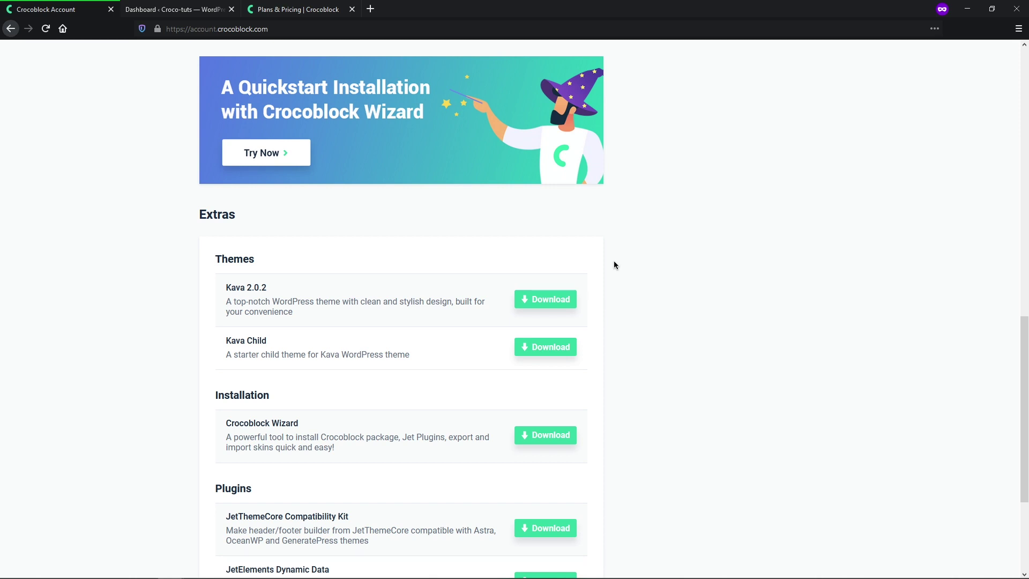
left_click(298, 157)
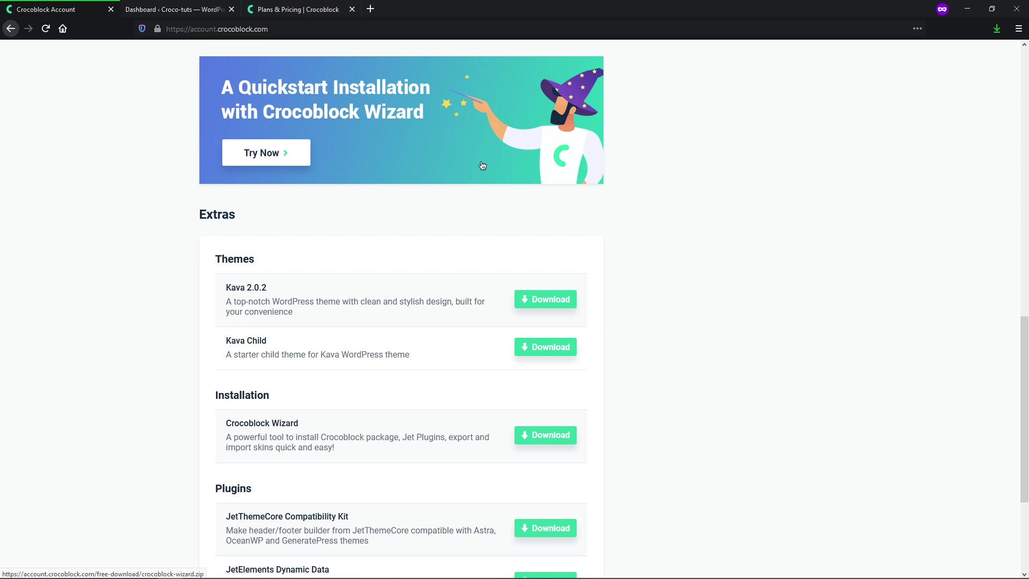
left_click(998, 33)
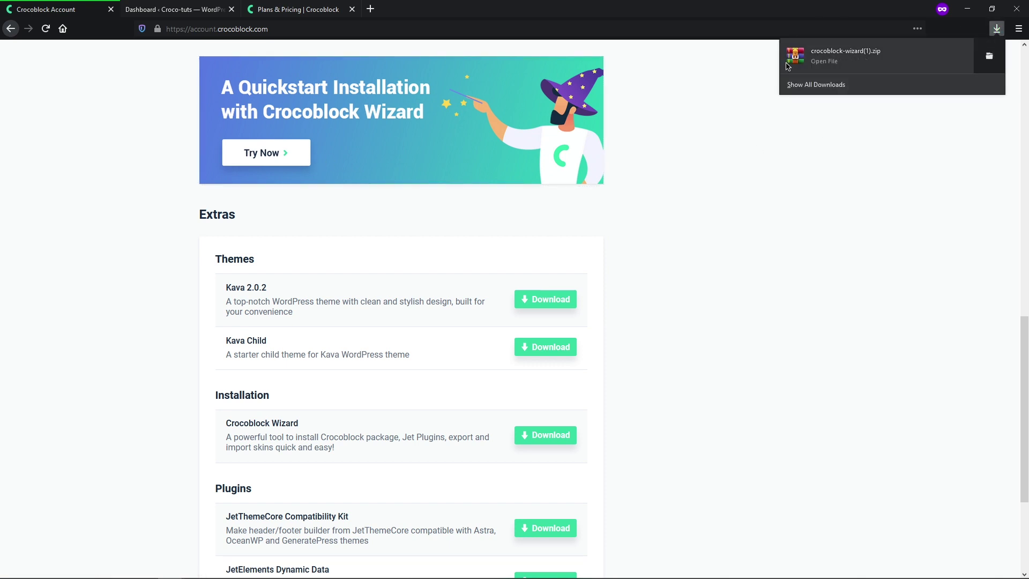
Open the membership's Purchase details and select the license key for copying
left_click(889, 140)
middle_click(887, 136)
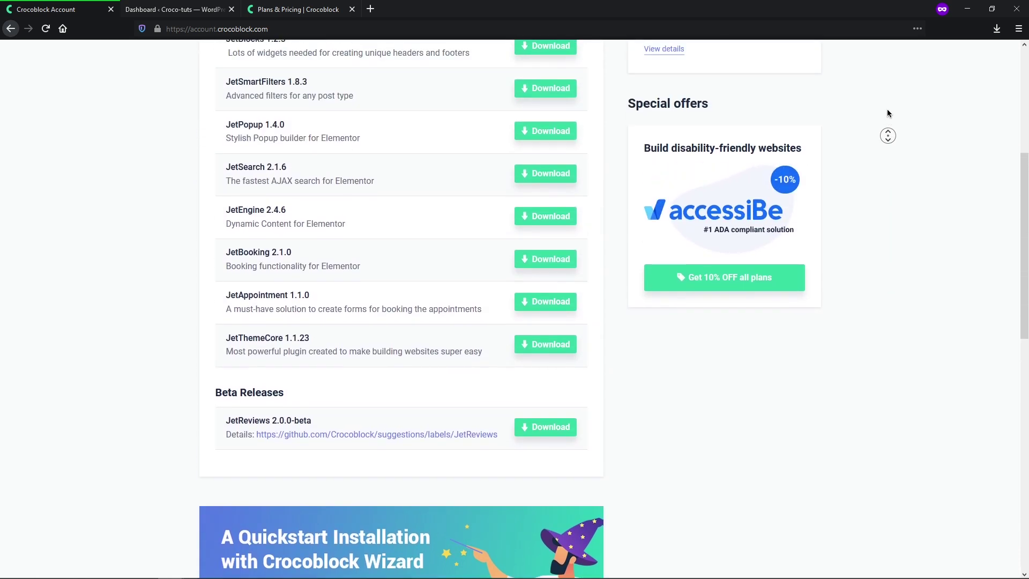
middle_click(887, 113)
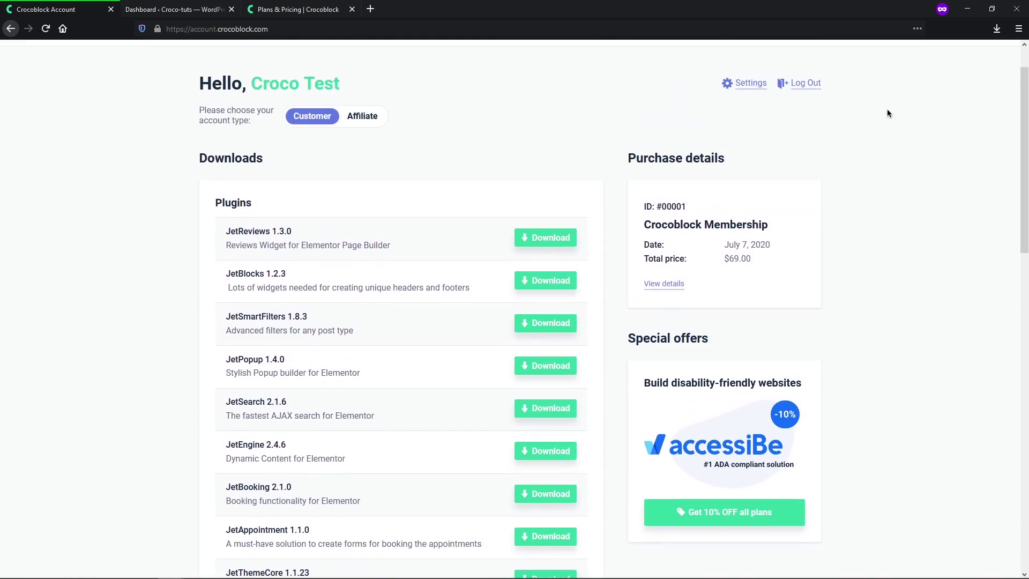
left_click(665, 284)
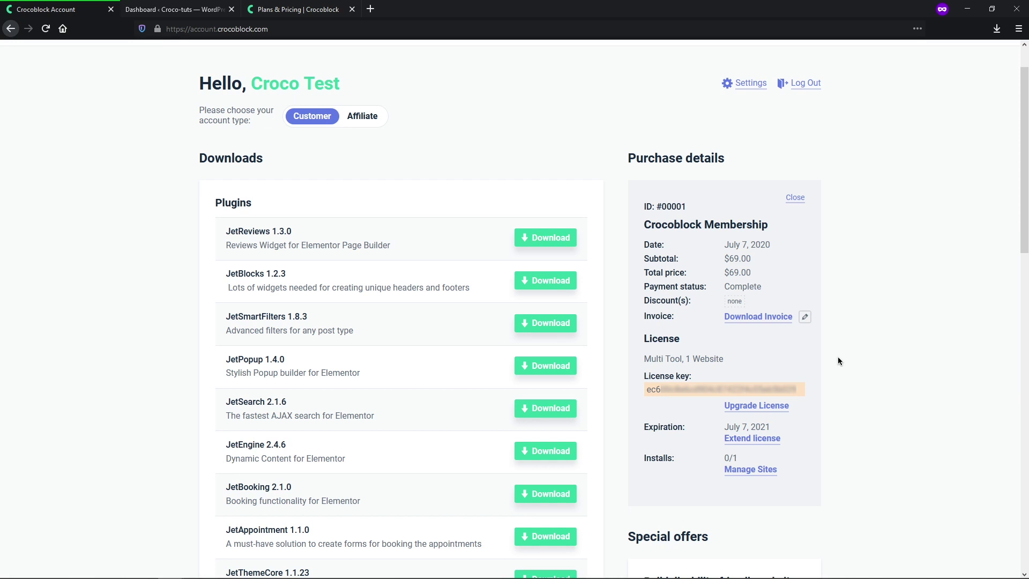
double_click(721, 389)
Upload the crocoblock-wizard zip via Plugins > Add New, install it and activate it
left_click(196, 15)
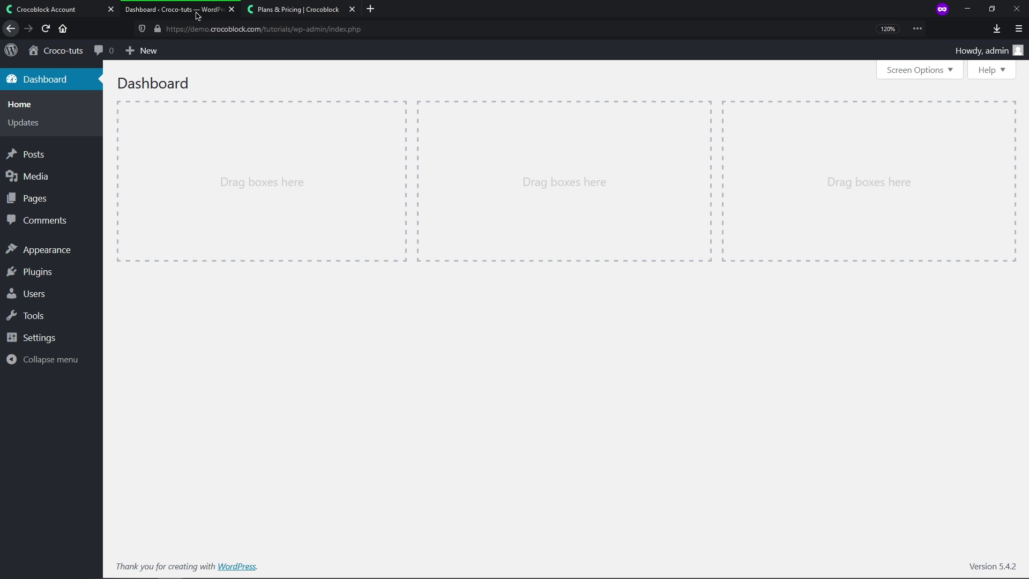
mouse_move(37, 272)
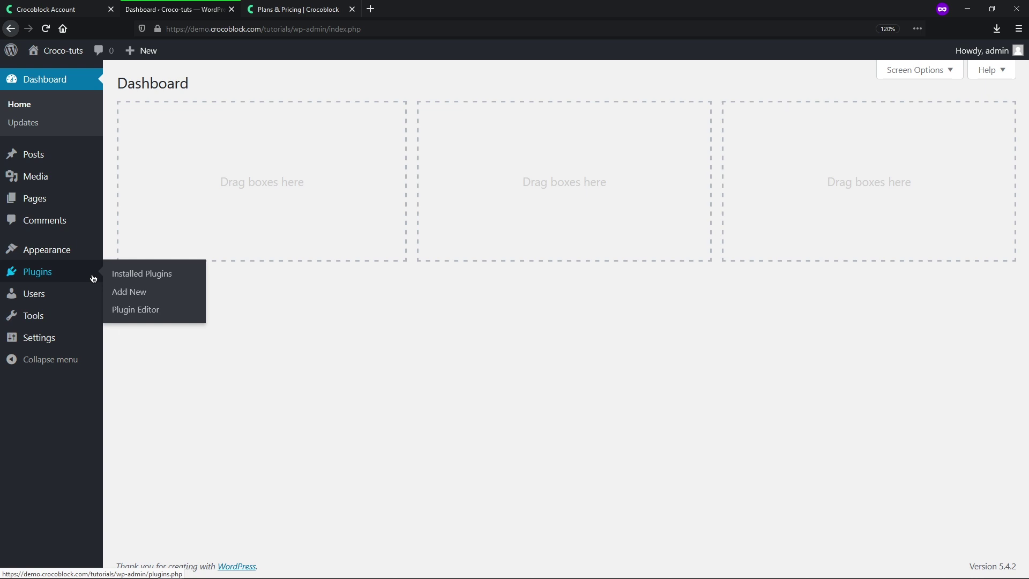
left_click(127, 292)
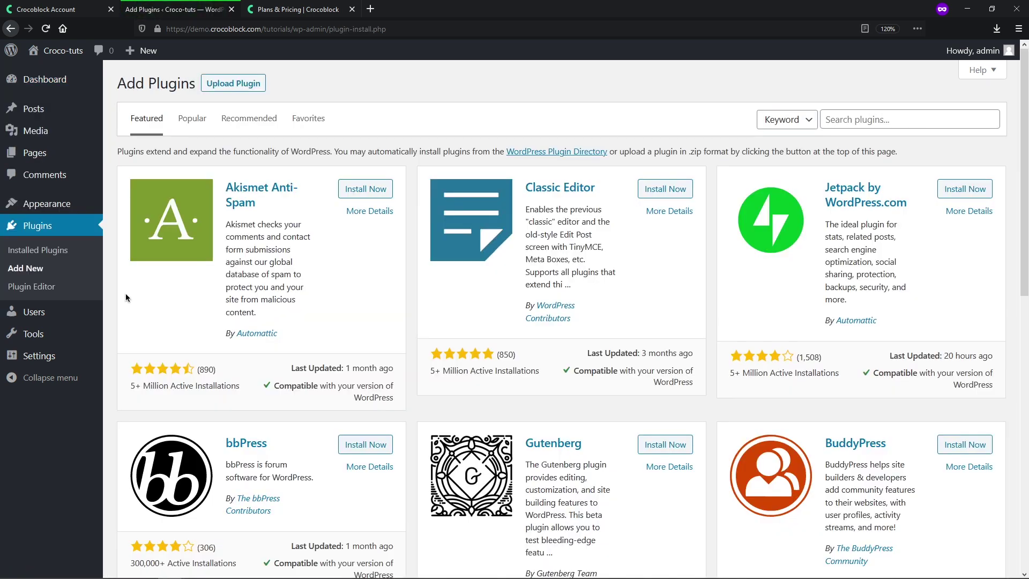
left_click(233, 83)
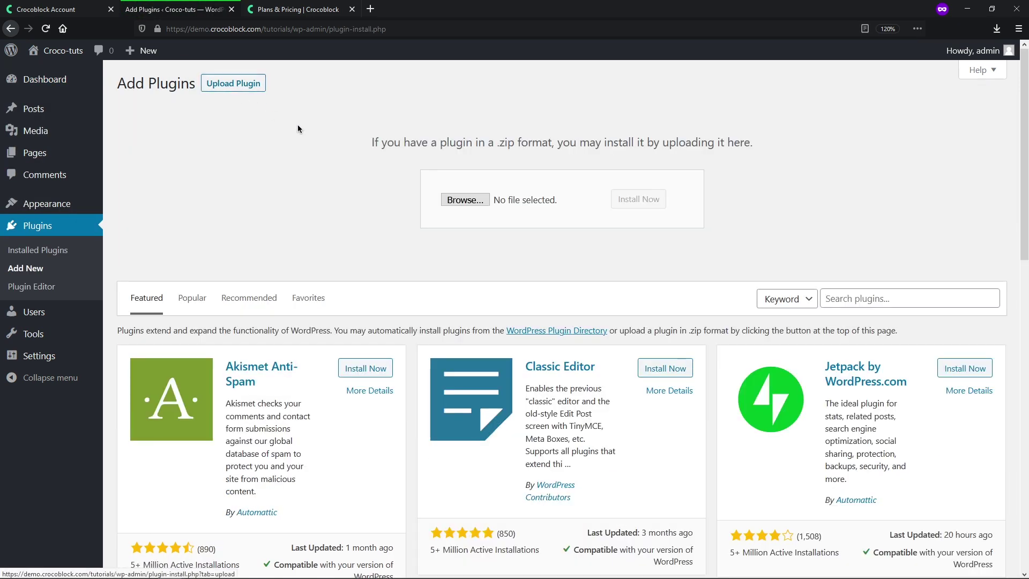
left_click_drag(851, 305, 481, 203)
left_click(646, 208)
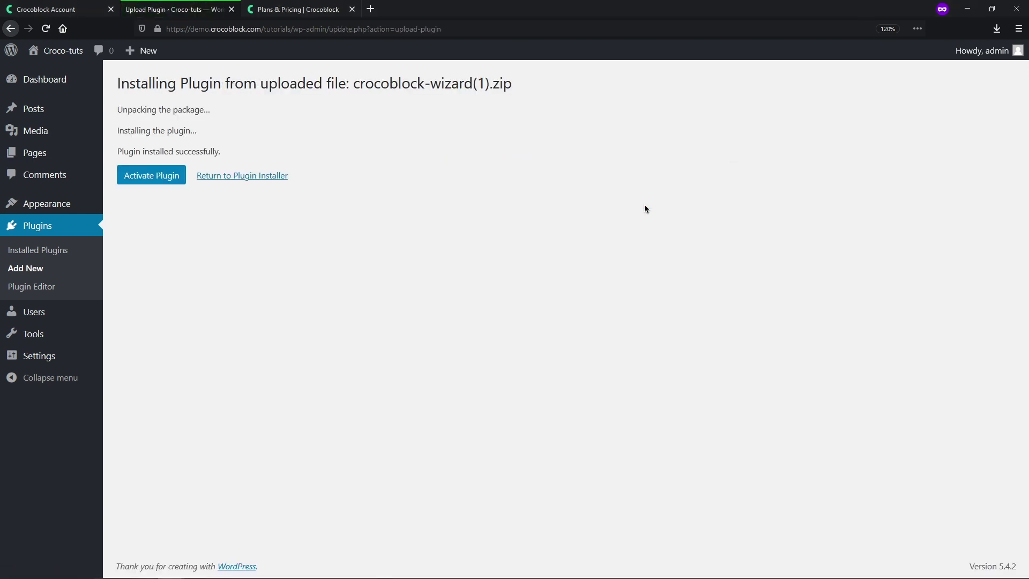
left_click(171, 185)
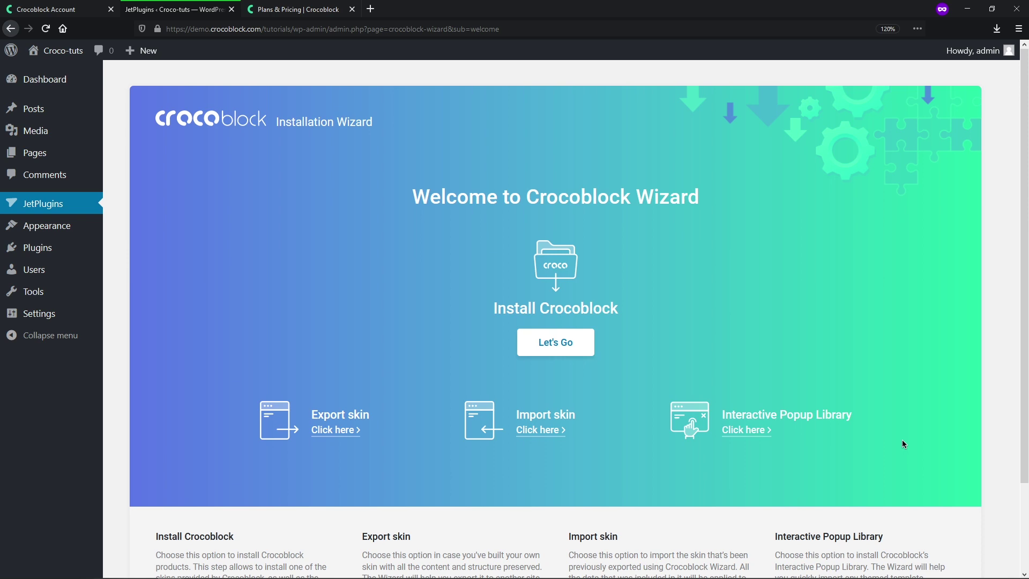
Start the wizard, paste the copied license key and submit it with Get Started
left_click(579, 352)
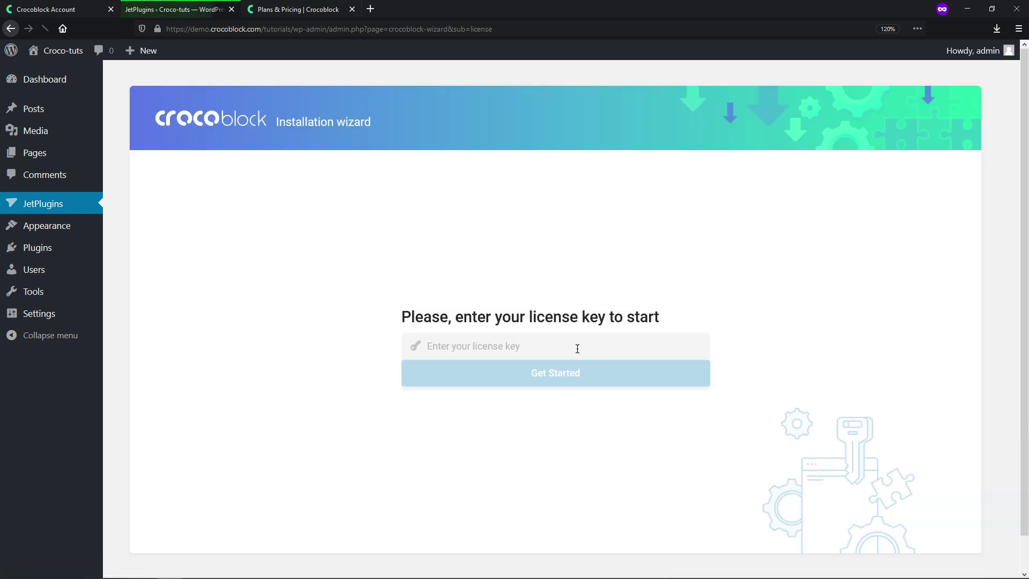
left_click(574, 349)
key("ctrl+v")
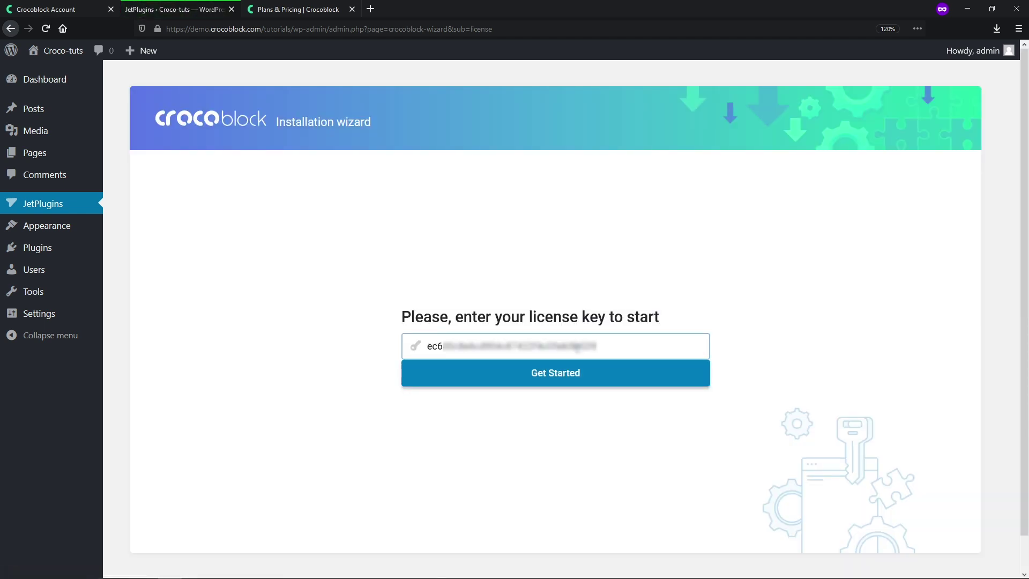
left_click(594, 373)
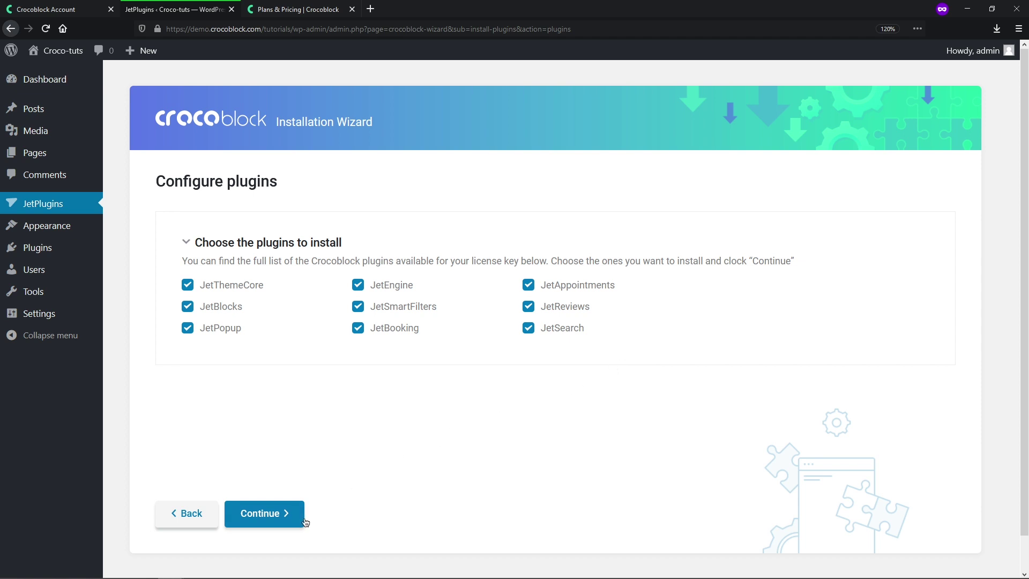
Continue from Configure plugins to install the nine checked JetPlugins
left_click(278, 514)
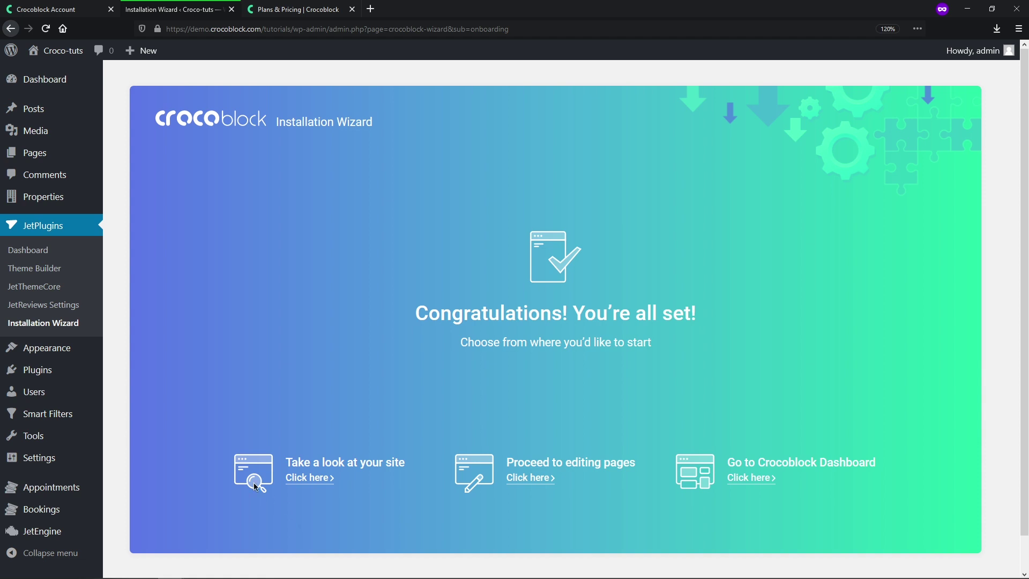
Install and activate Elementor through the required-plugins installer, then review Installed Plugins
left_click(54, 374)
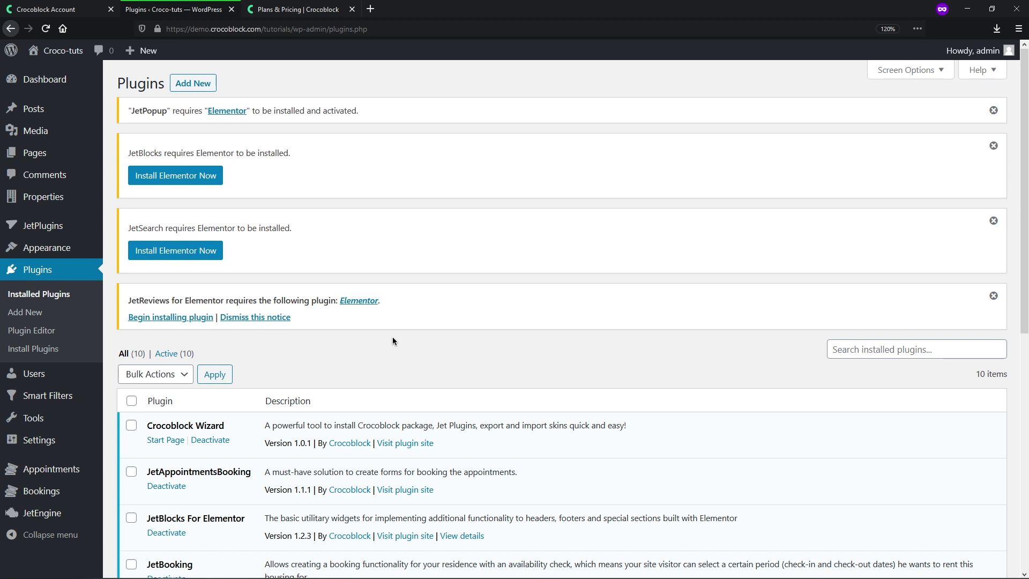
left_click(203, 318)
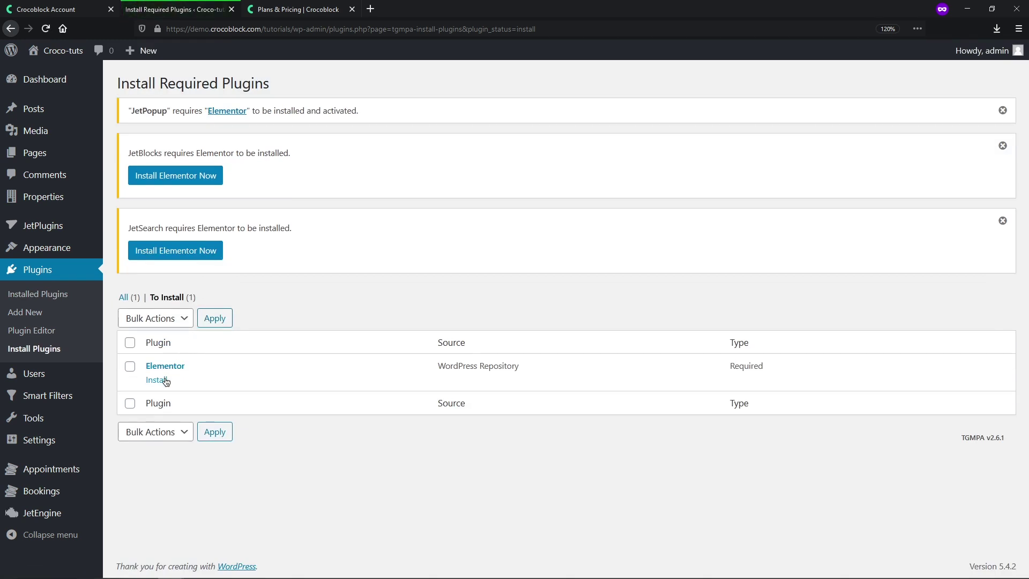
left_click(163, 380)
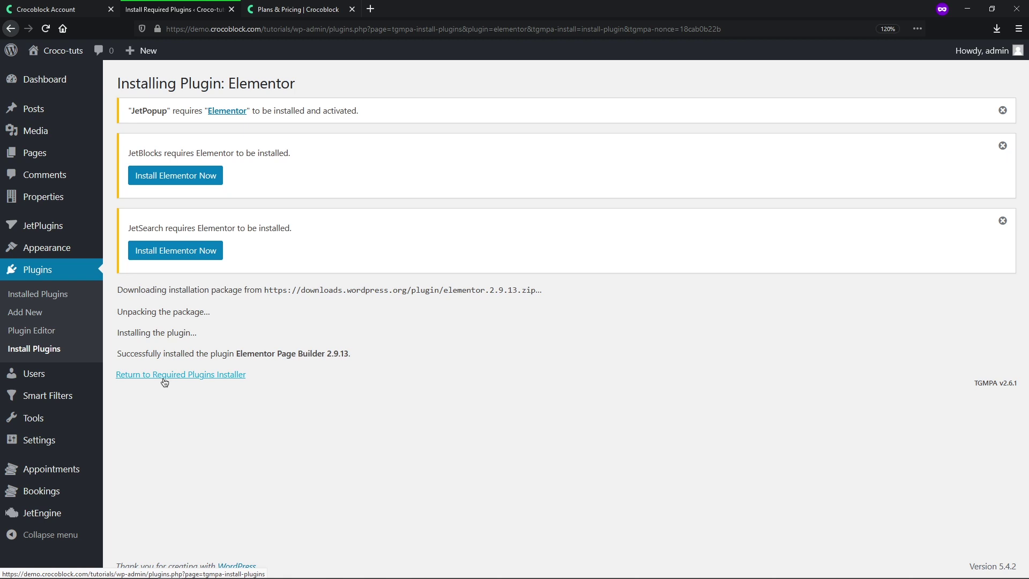
left_click(164, 378)
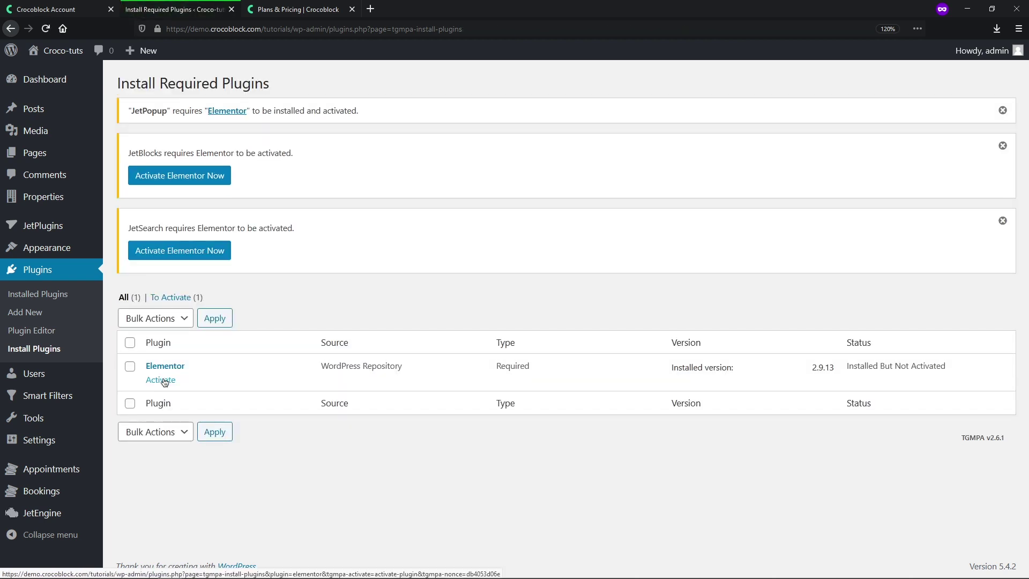
left_click(162, 380)
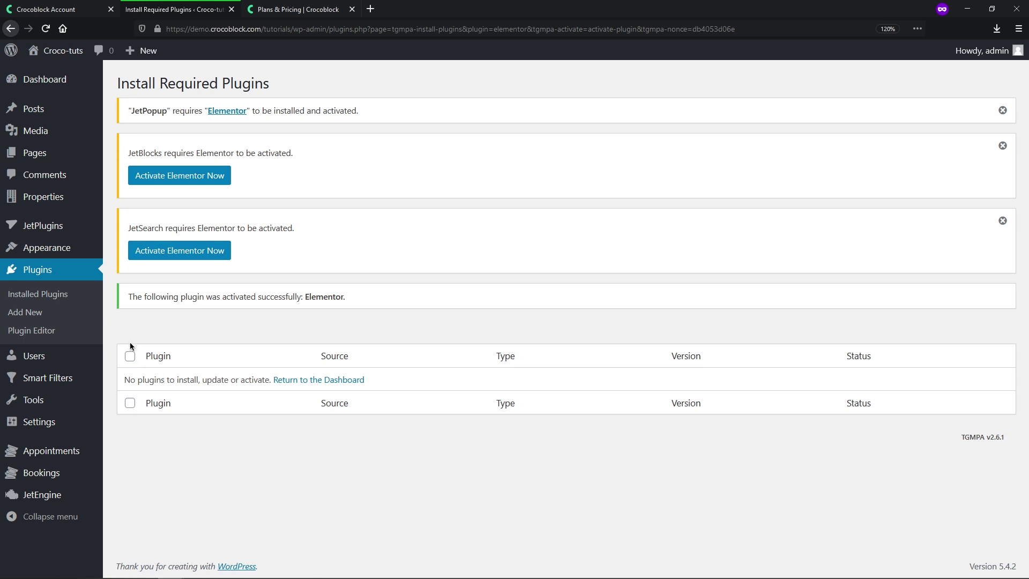
left_click(62, 296)
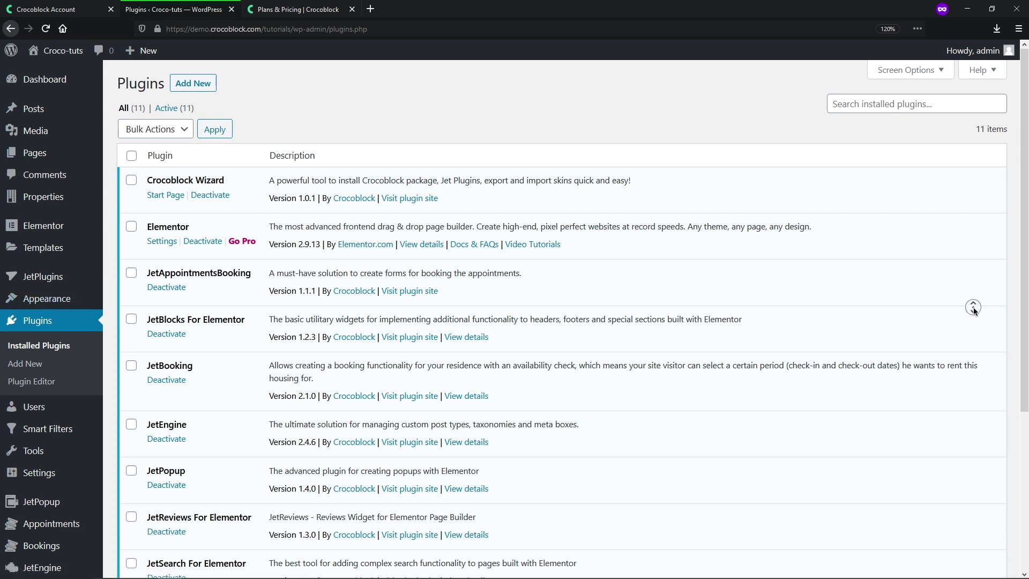
scroll(974, 313, "down", 4)
Switch to the Plans & Pricing tab and scroll to the Upgrade your existing plan section
left_click(330, 12)
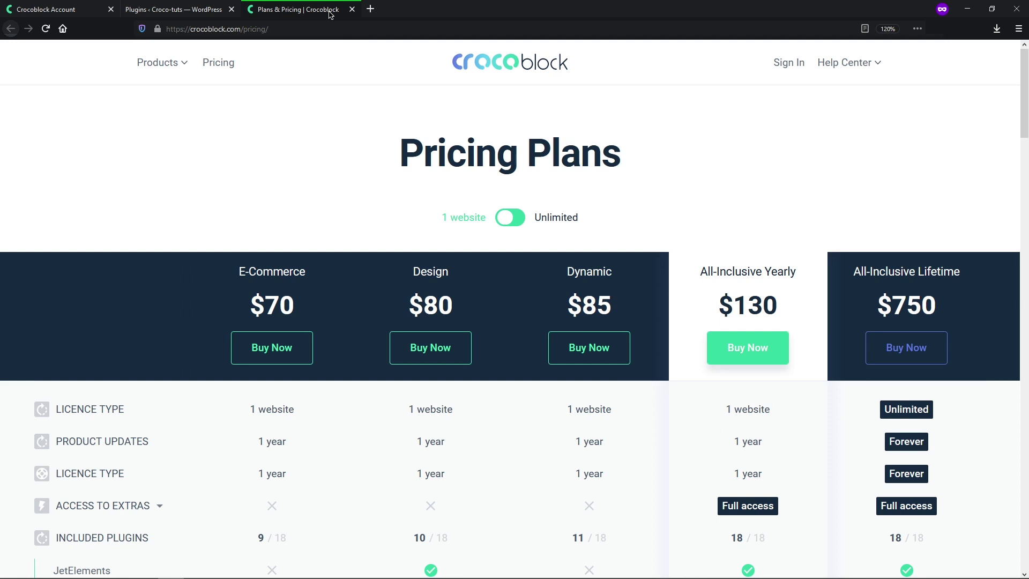
middle_click(350, 42)
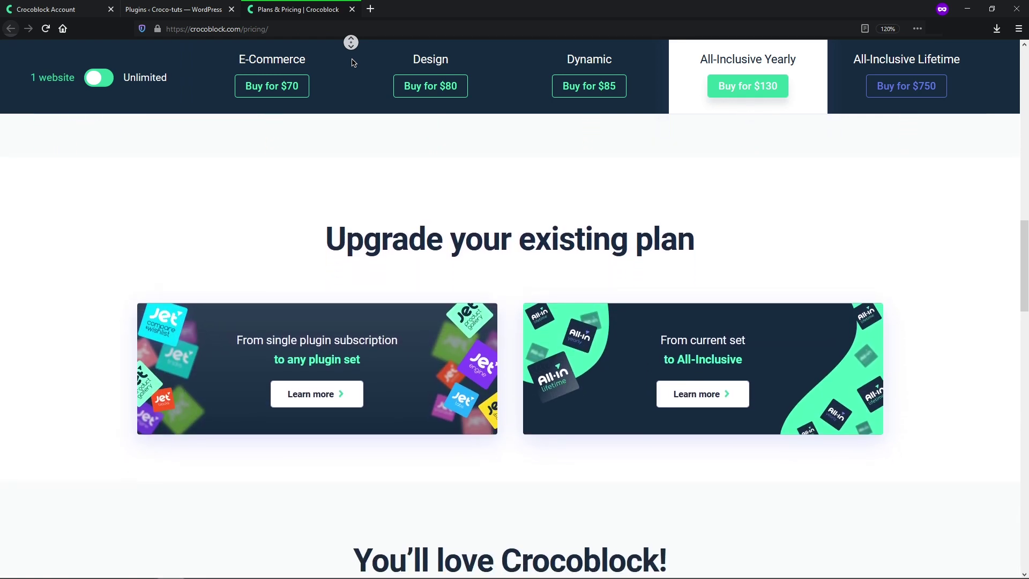
middle_click(352, 63)
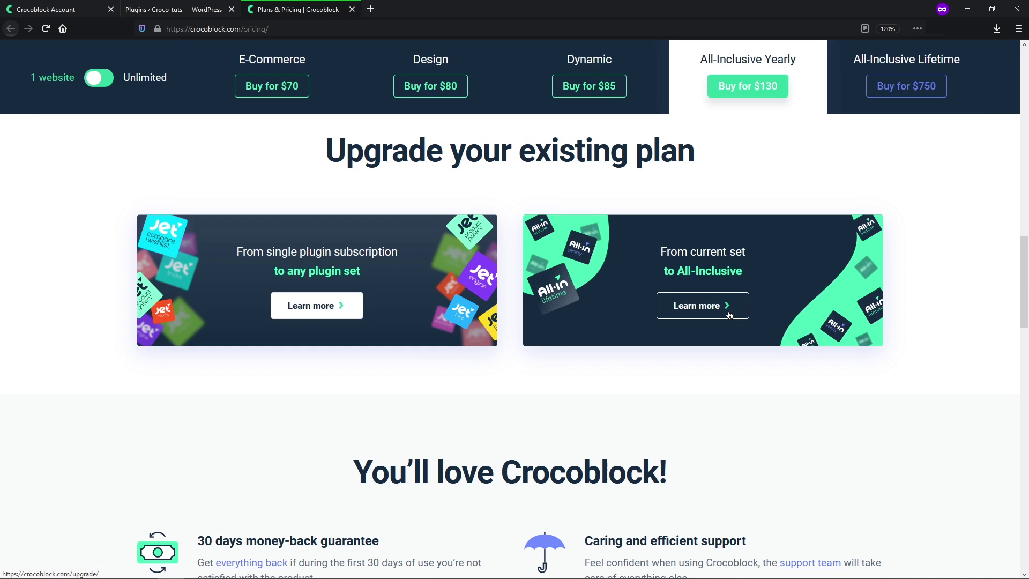
Open Learn more for upgrading from the current set to All-Inclusive and scroll through it
left_click(729, 314)
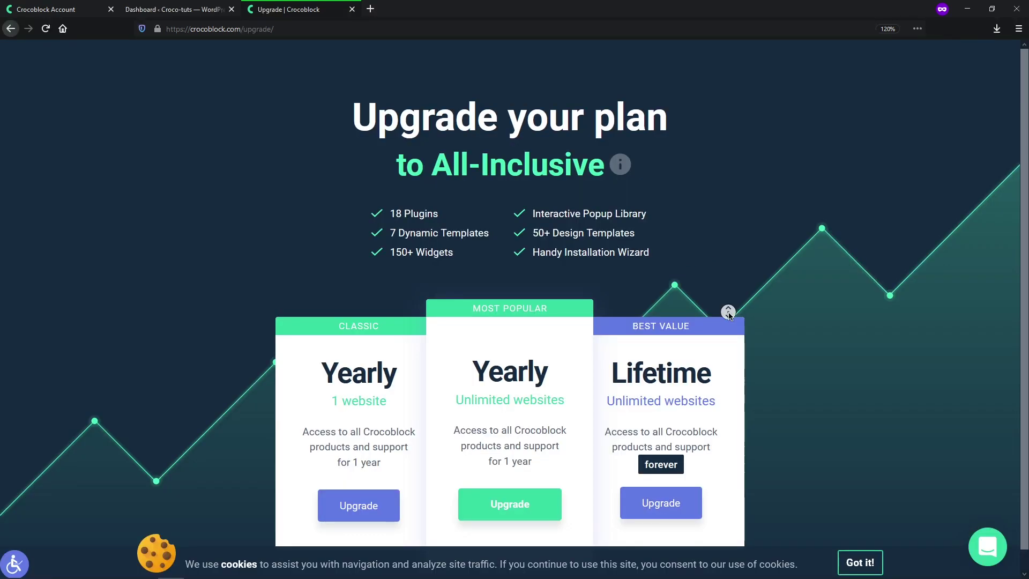
scroll(728, 322, "down", 1)
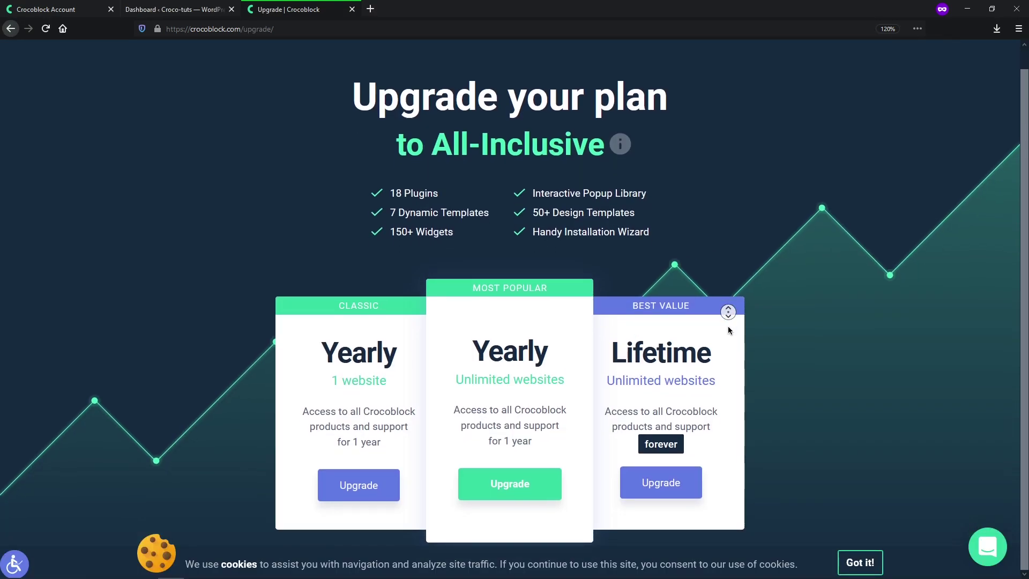
middle_click(728, 327)
Close the upgrade tab and launch the Crocoblock Wizard Start Page from Installed Plugins
left_click(352, 9)
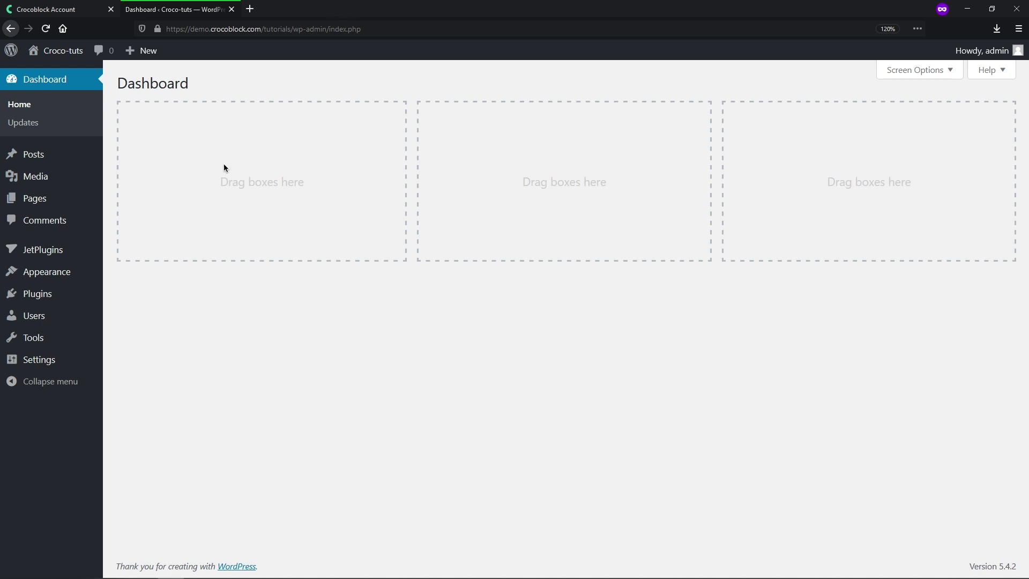
mouse_move(37, 294)
left_click(65, 298)
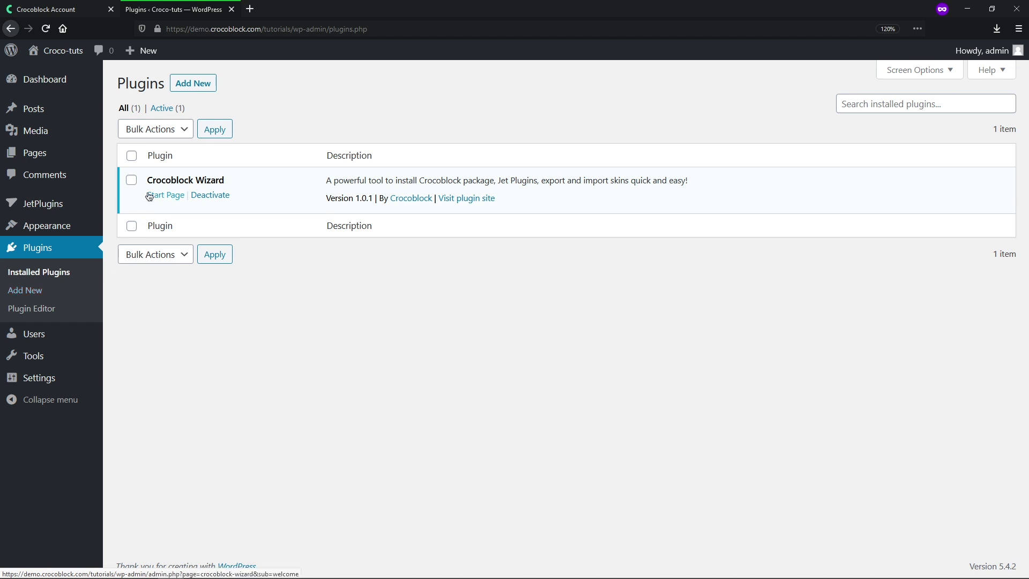
left_click(77, 206)
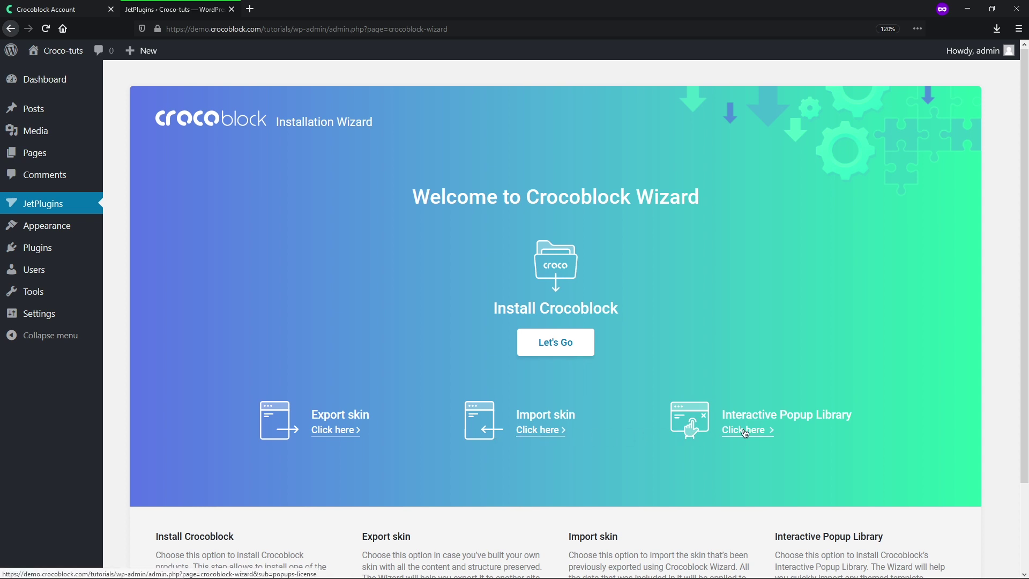
Start with Let's Go, paste the license key and submit it with Get Started
left_click(588, 355)
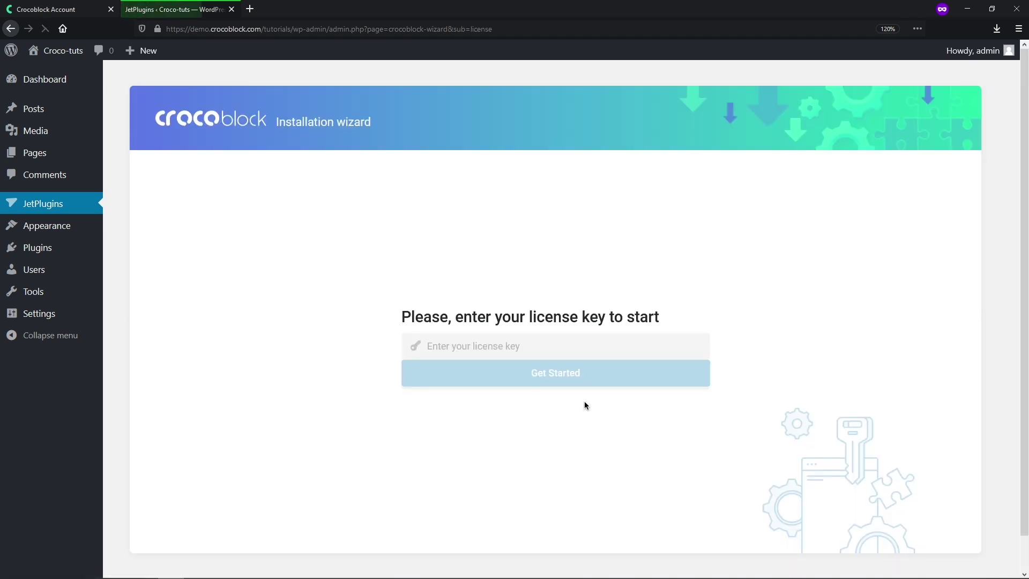
left_click(577, 347)
key("ctrl+v")
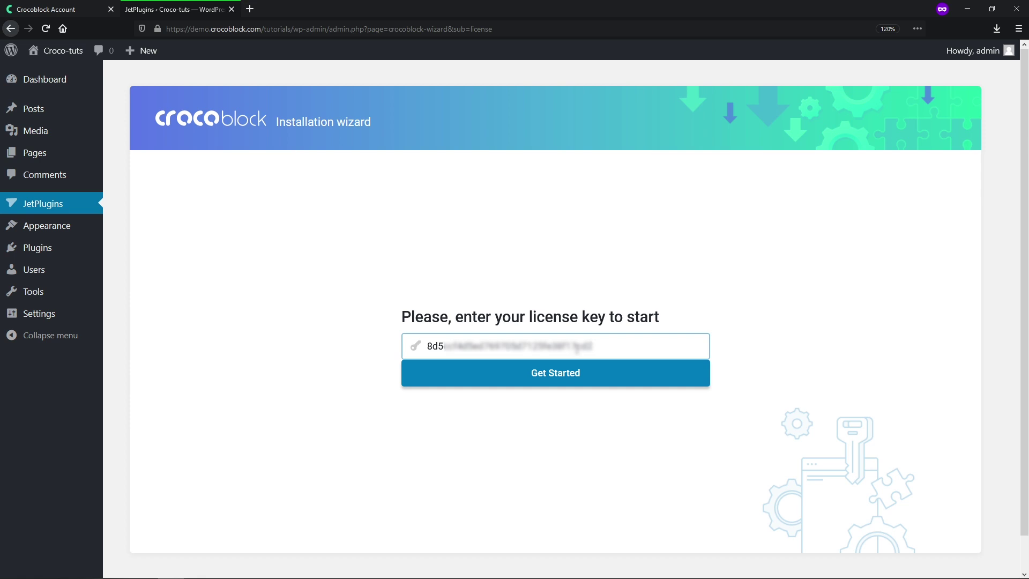
left_click(621, 385)
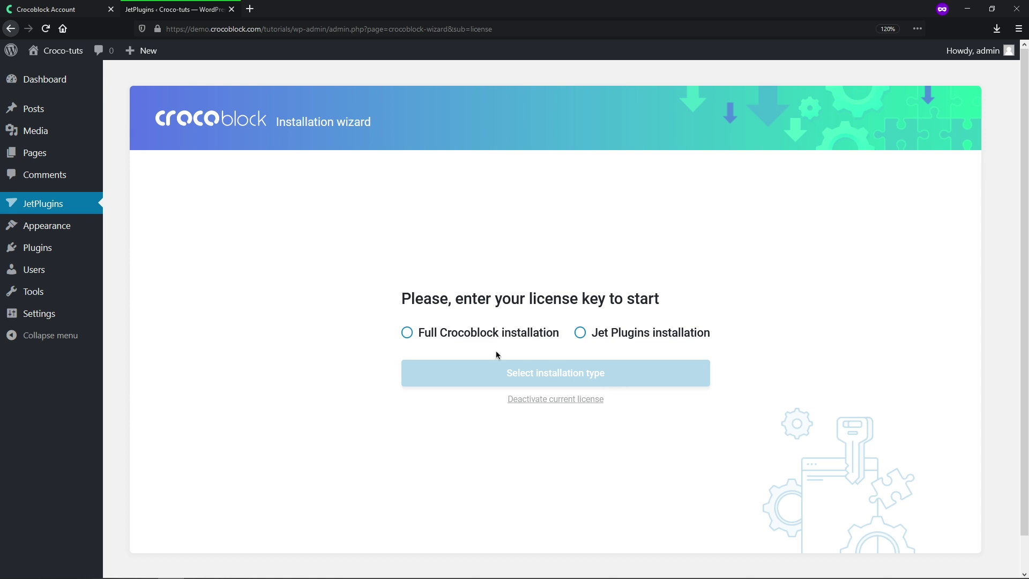
Select Full Crocoblock installation after briefly trying the Jet Plugins-only option
left_click(474, 341)
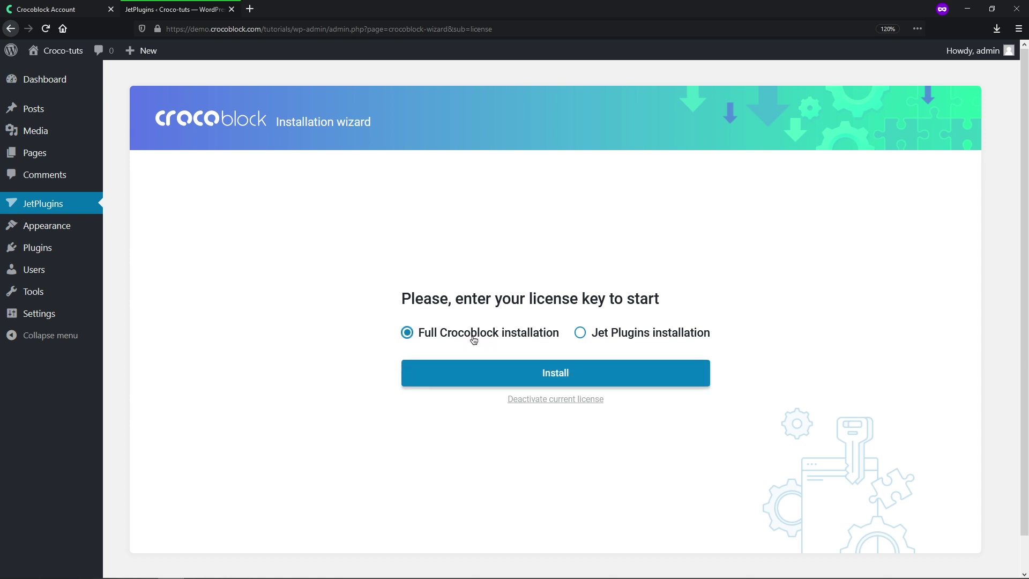
left_click(653, 339)
left_click(493, 341)
Start the full Crocoblock installation to reach the Kava/OceanWP/Astra/GeneratePress/Hello theme list
left_click(608, 373)
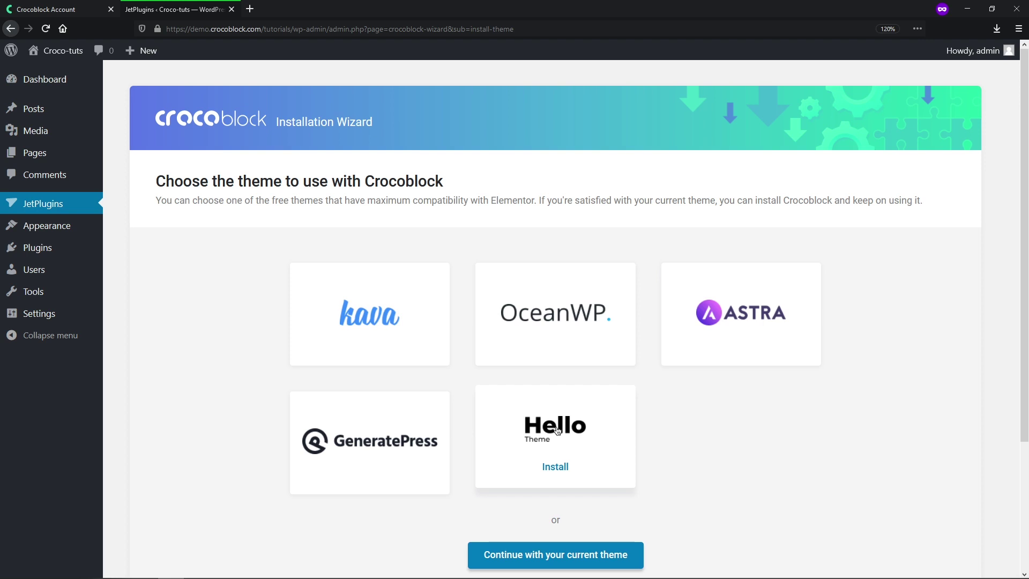
left_click(612, 563)
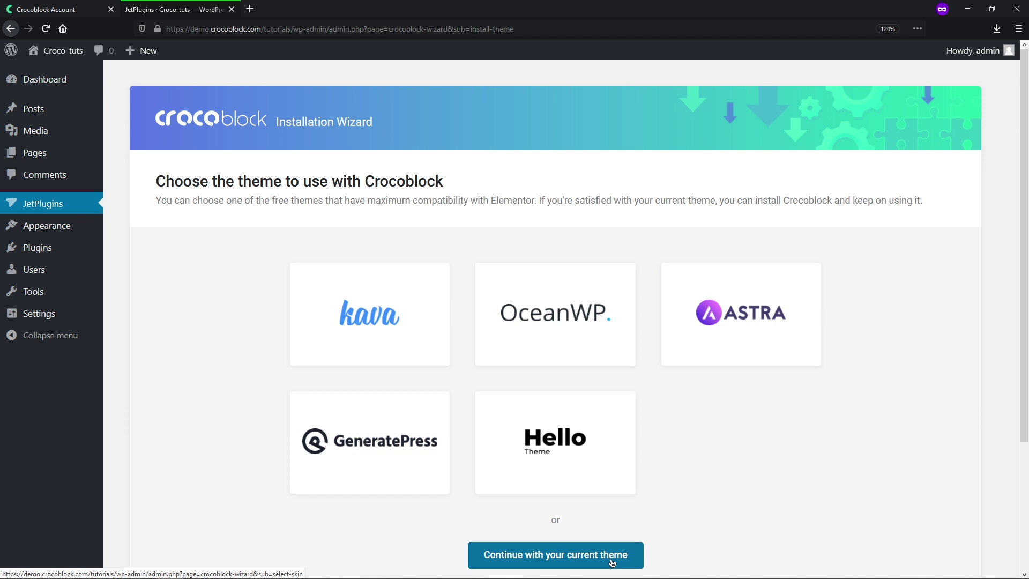
mouse_move(370, 314)
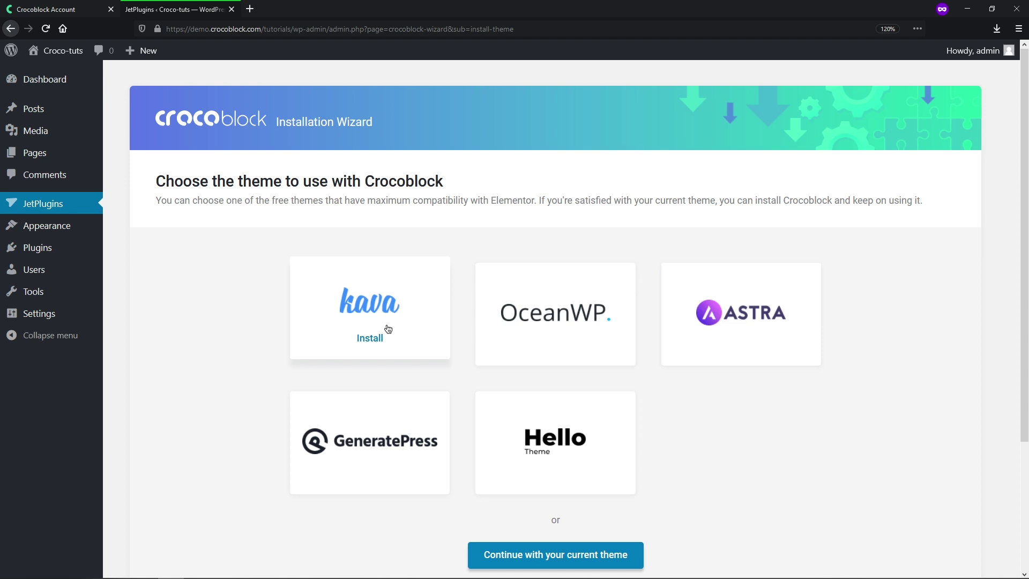
Install Kava with its child theme rather than the parent theme
left_click(389, 330)
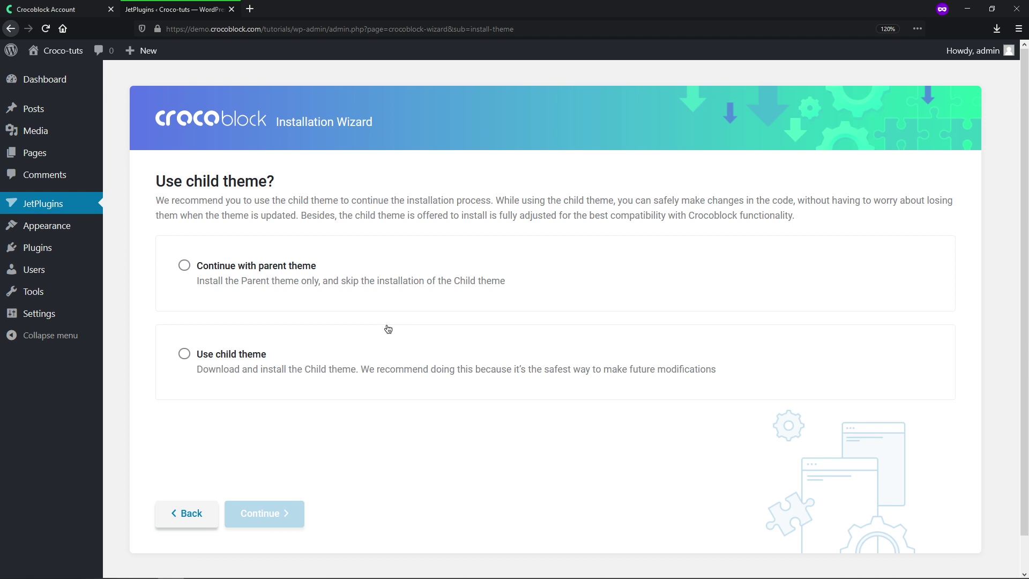
left_click(182, 271)
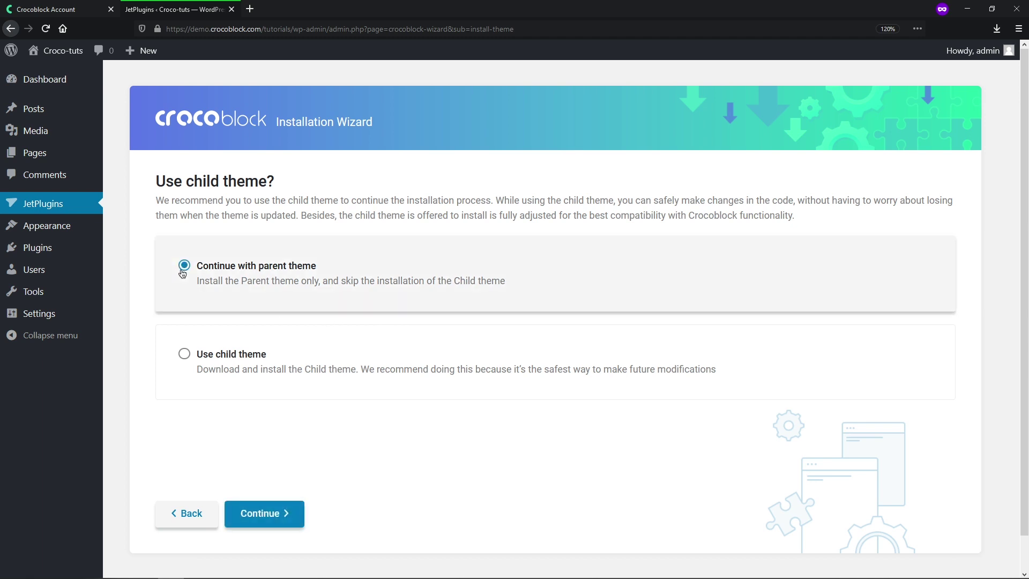
left_click(183, 355)
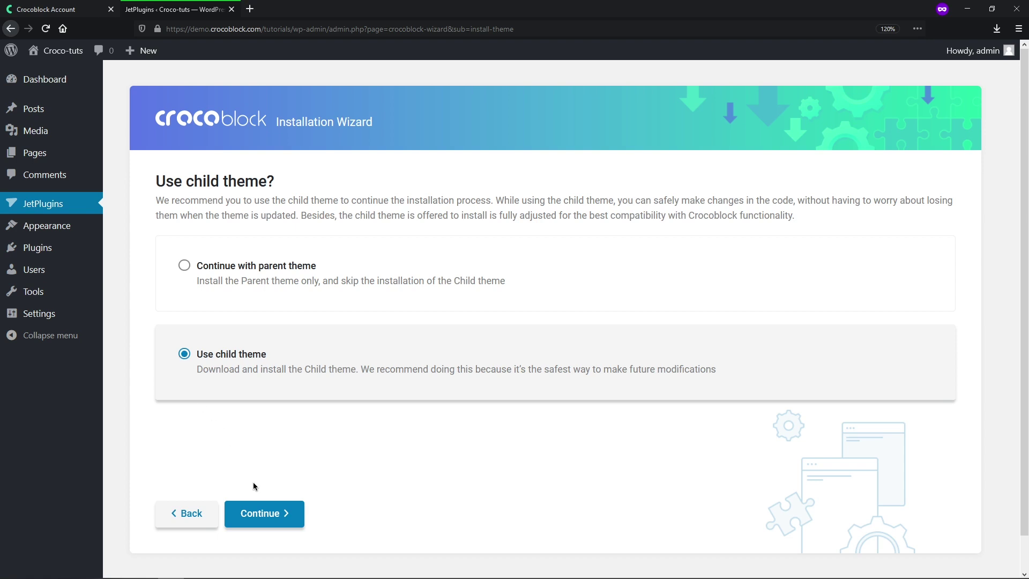
left_click(290, 517)
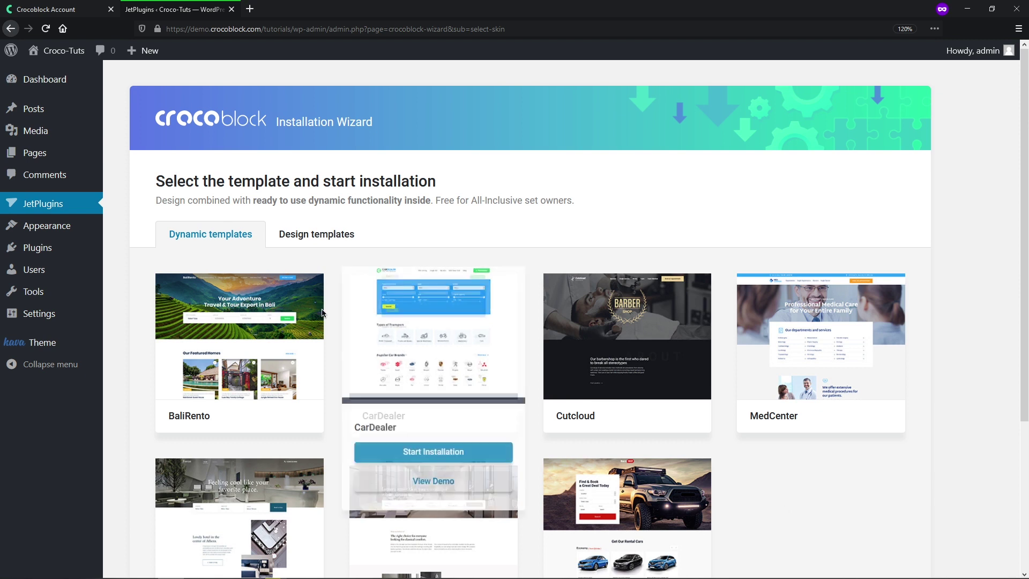
Glance at Design templates, then scroll the Dynamic templates list from BaliRento to RentGo
left_click(340, 242)
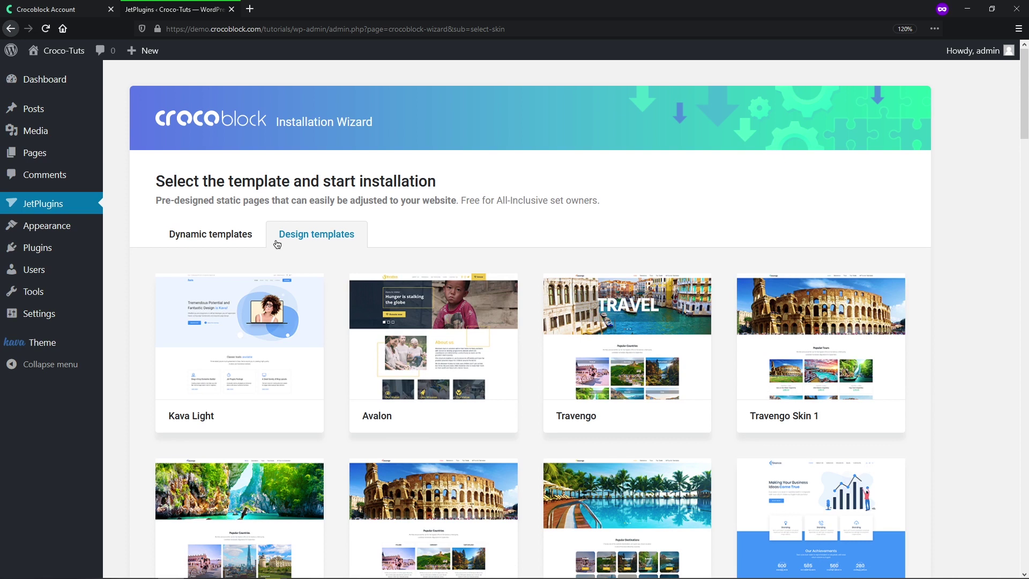
left_click(221, 240)
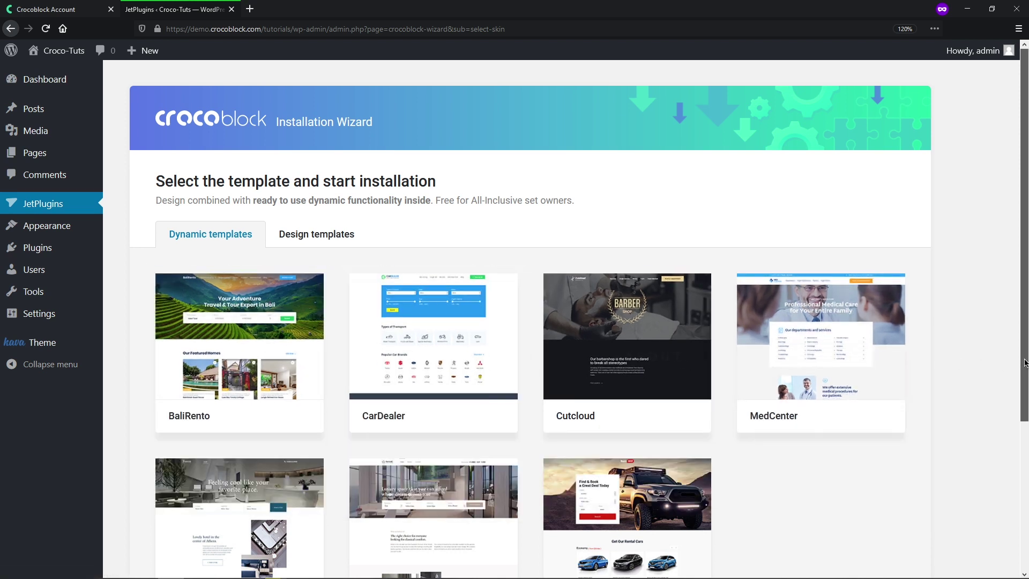
scroll(1024, 235, "down", 3)
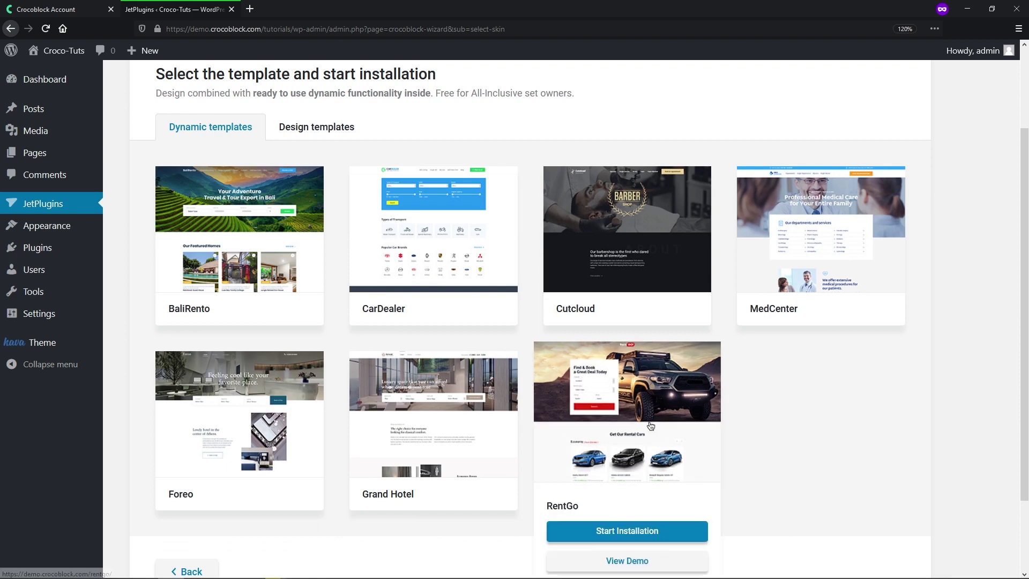
mouse_move(239, 426)
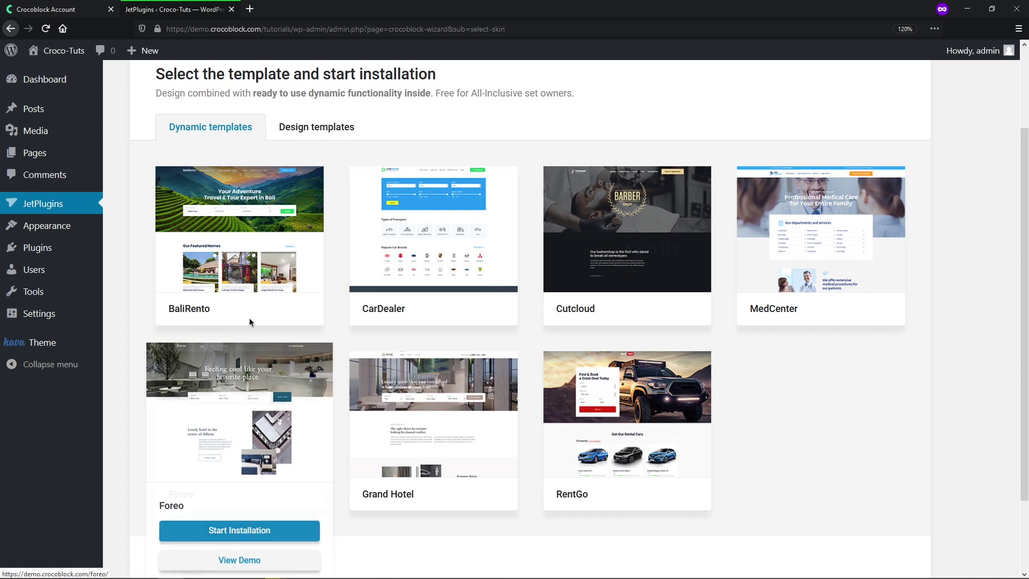
Preview the BaliRento and CarDealer demo sites in new tabs, closing each afterwards
mouse_move(239, 242)
left_click(251, 384)
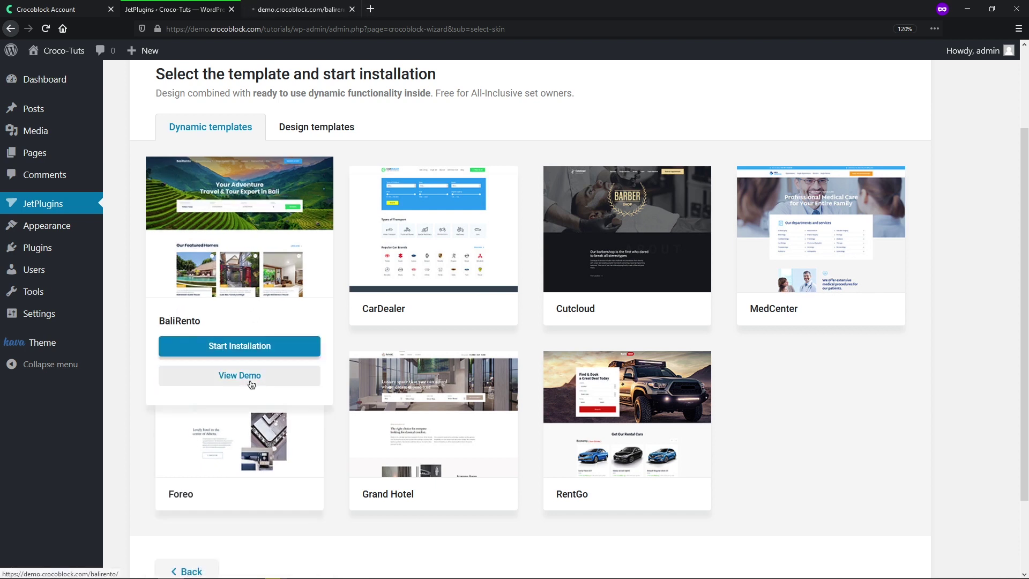
left_click(324, 15)
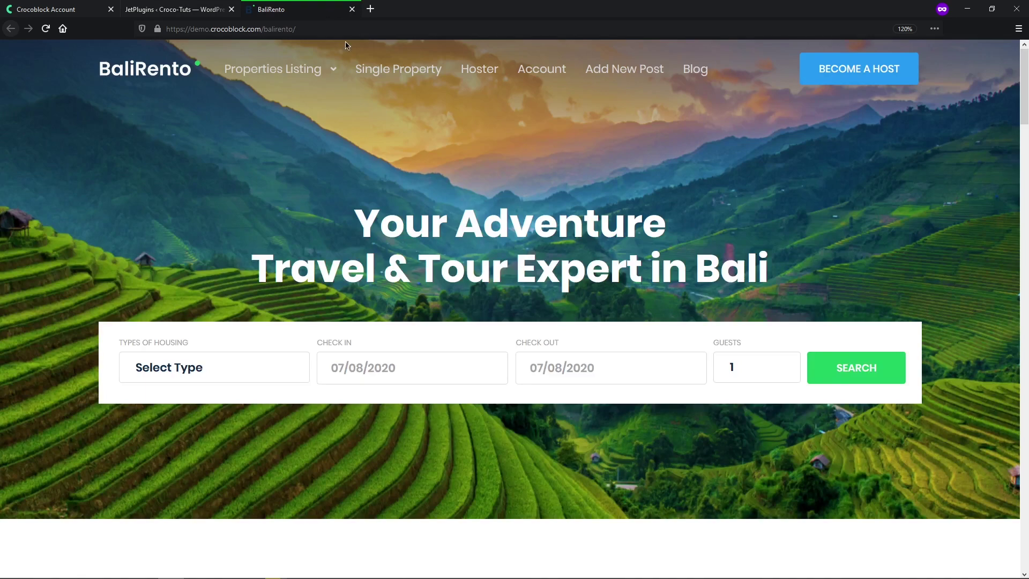
middle_click(963, 204)
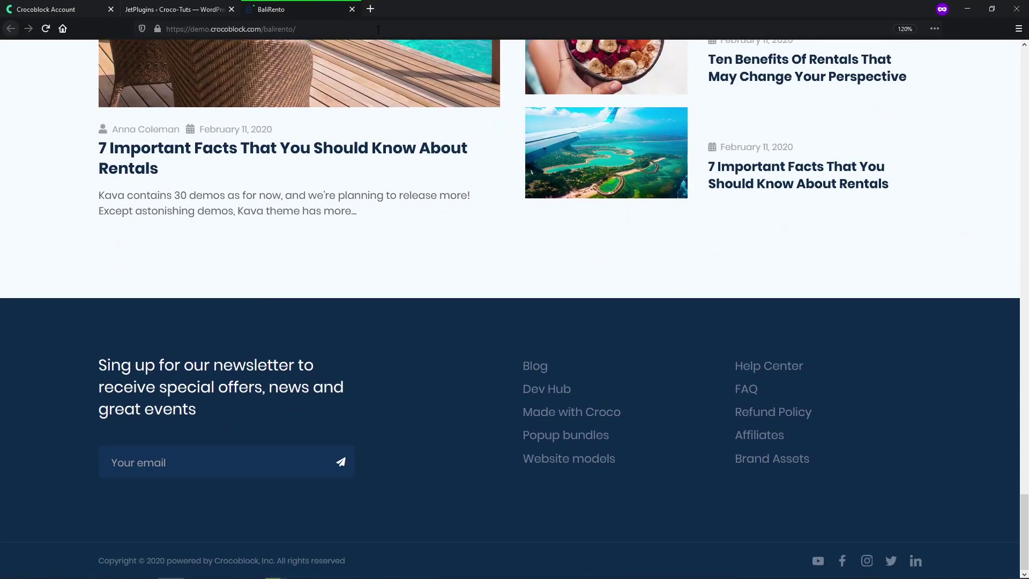
left_click(352, 9)
mouse_move(433, 246)
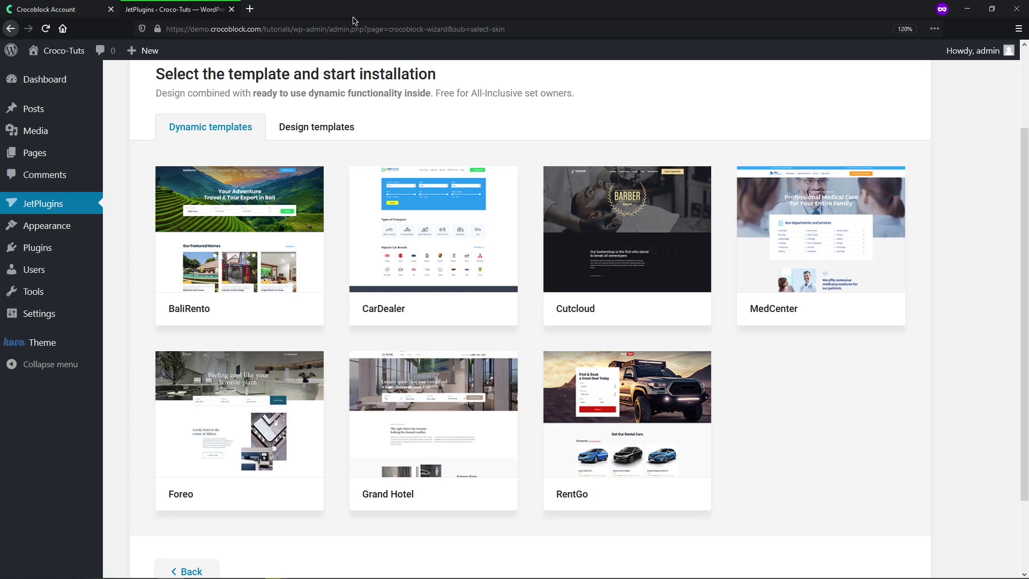
left_click(474, 377)
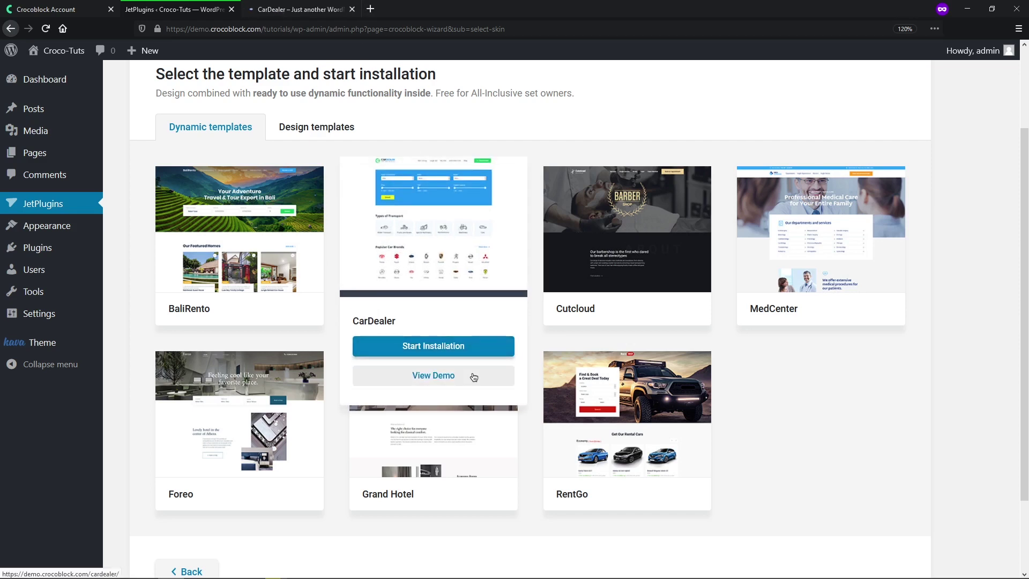
left_click(319, 11)
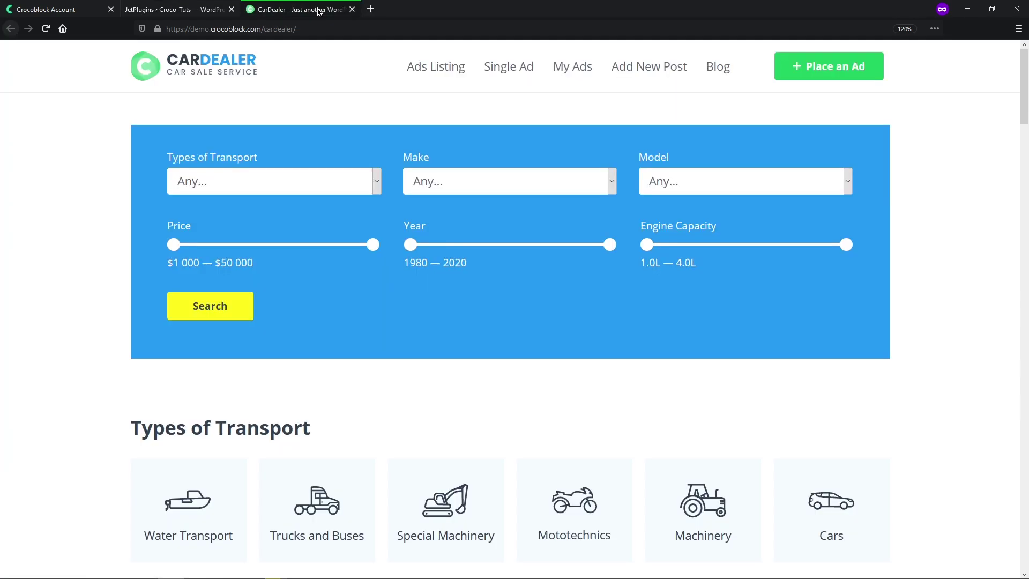
middle_click(939, 195)
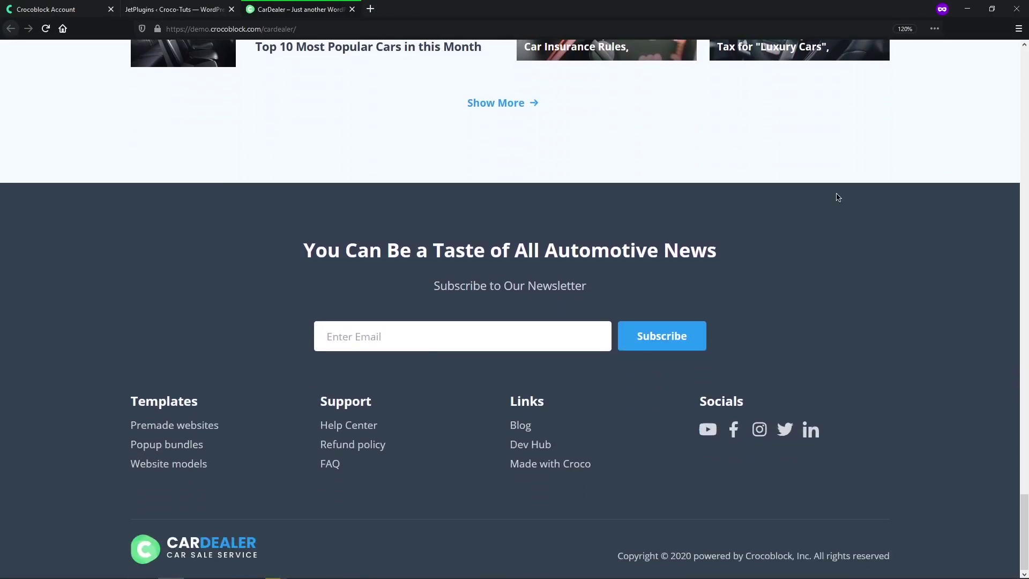
left_click(352, 10)
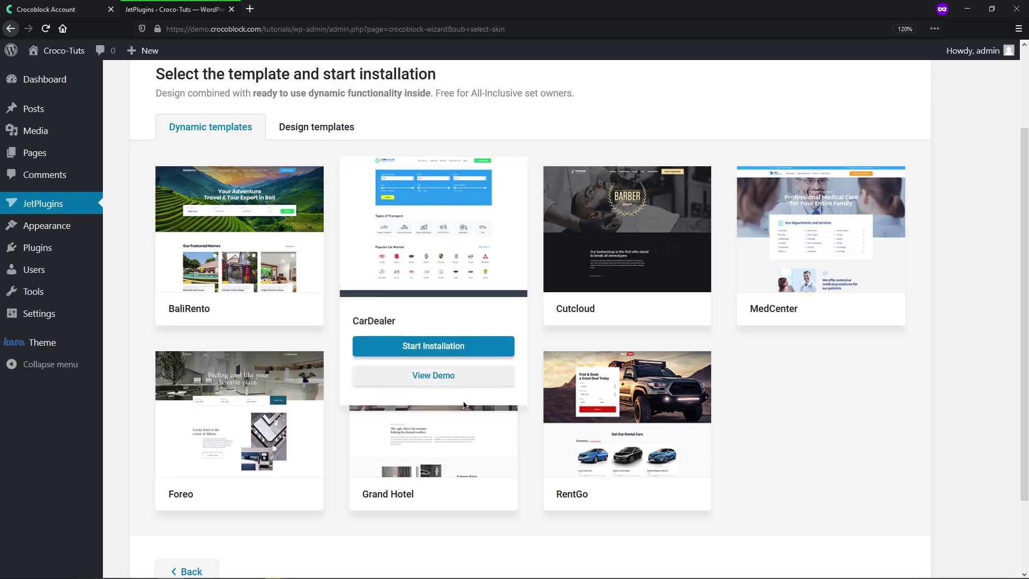
Preview the Grand Hotel and RentGo demos, then close RentGo to return to templates
left_click(474, 570)
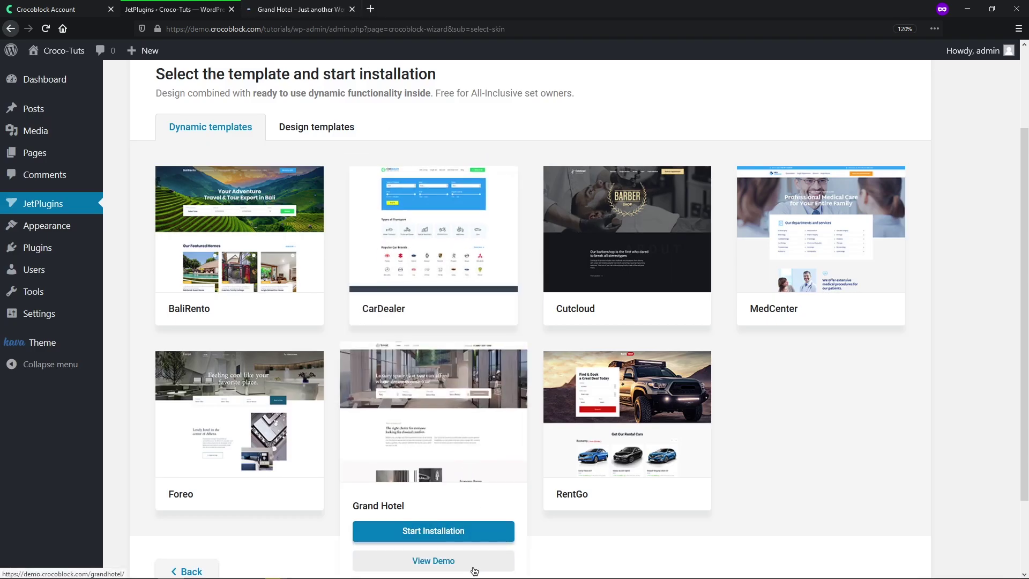
left_click(319, 14)
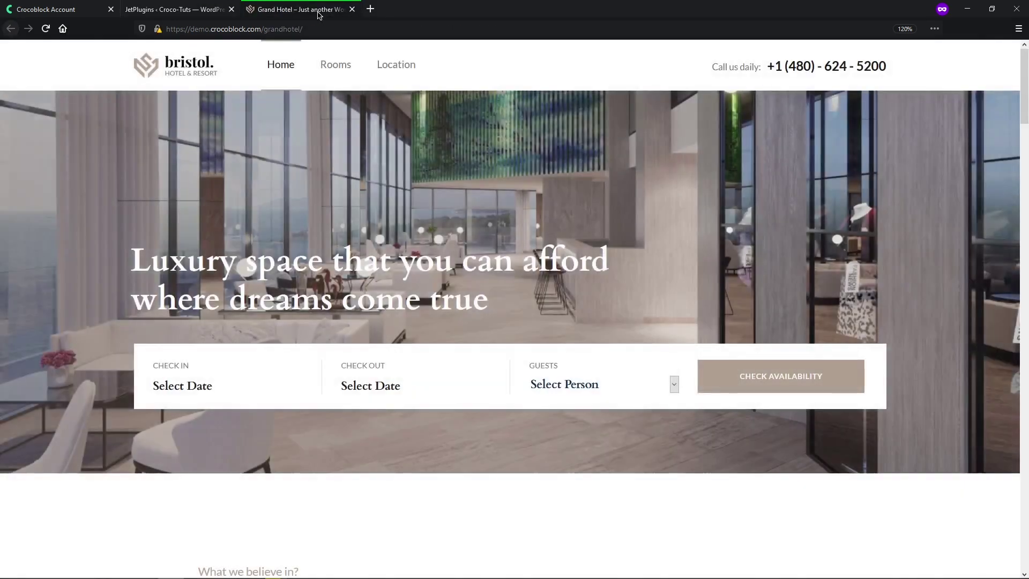
middle_click(961, 253)
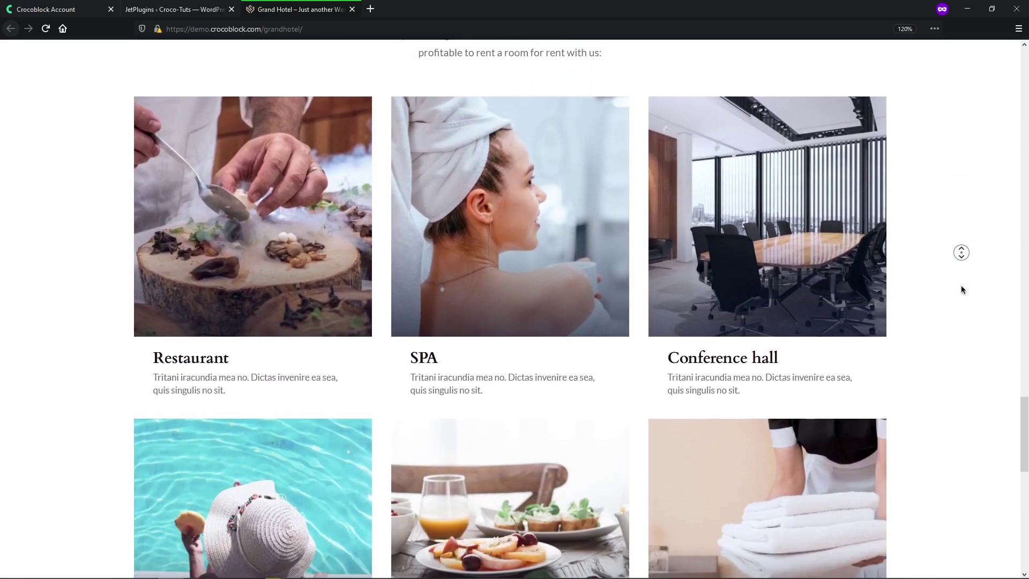
left_click(962, 290)
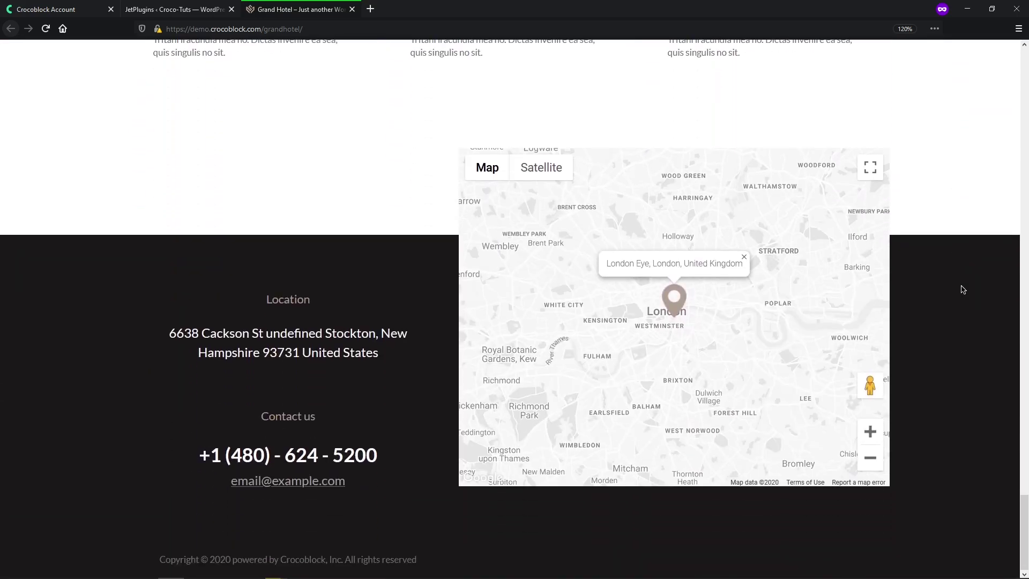
left_click(351, 10)
mouse_move(627, 426)
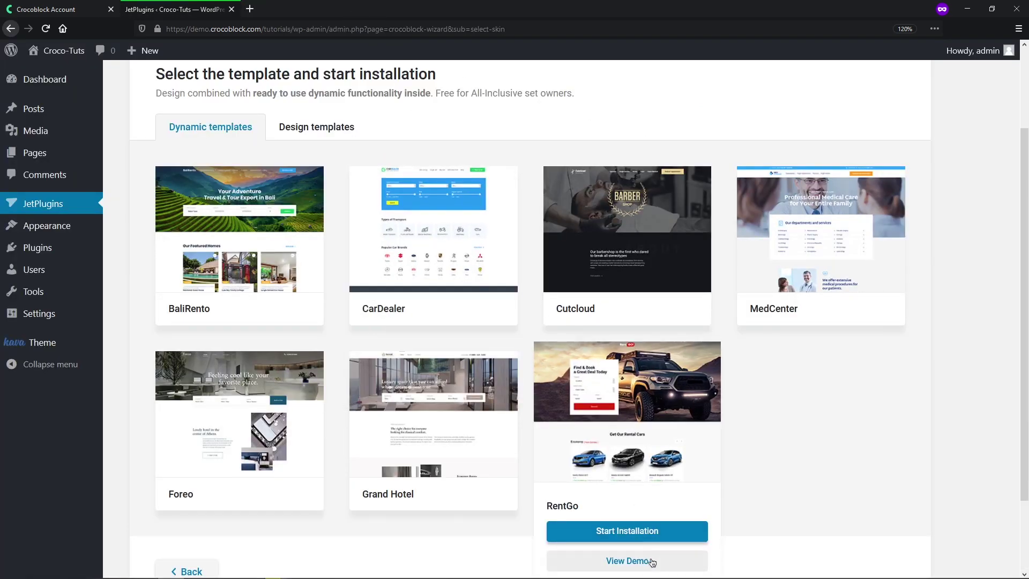
left_click(655, 562)
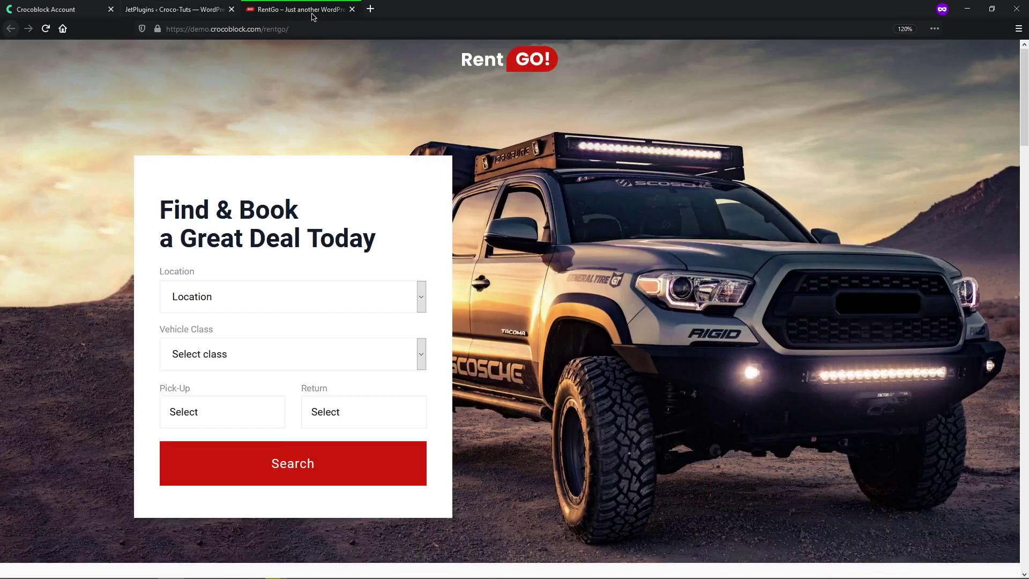
left_click(312, 11)
middle_click(962, 185)
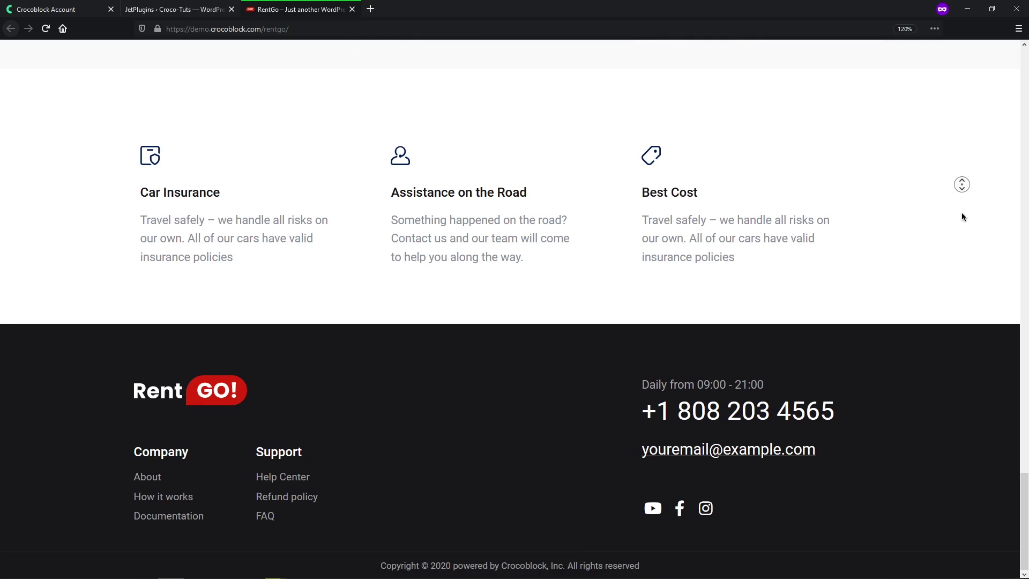
middle_click(963, 214)
left_click(352, 9)
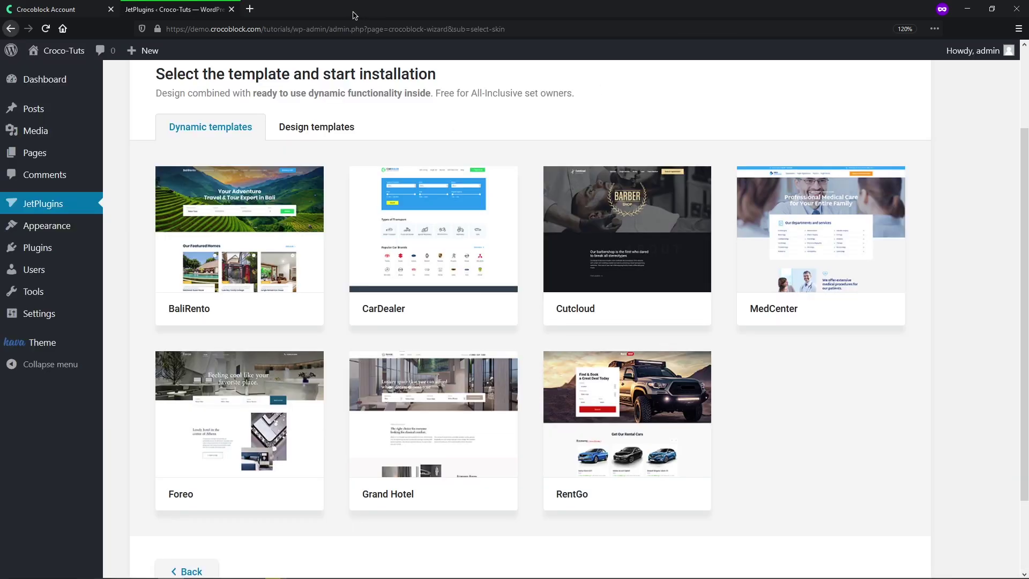
left_click(336, 129)
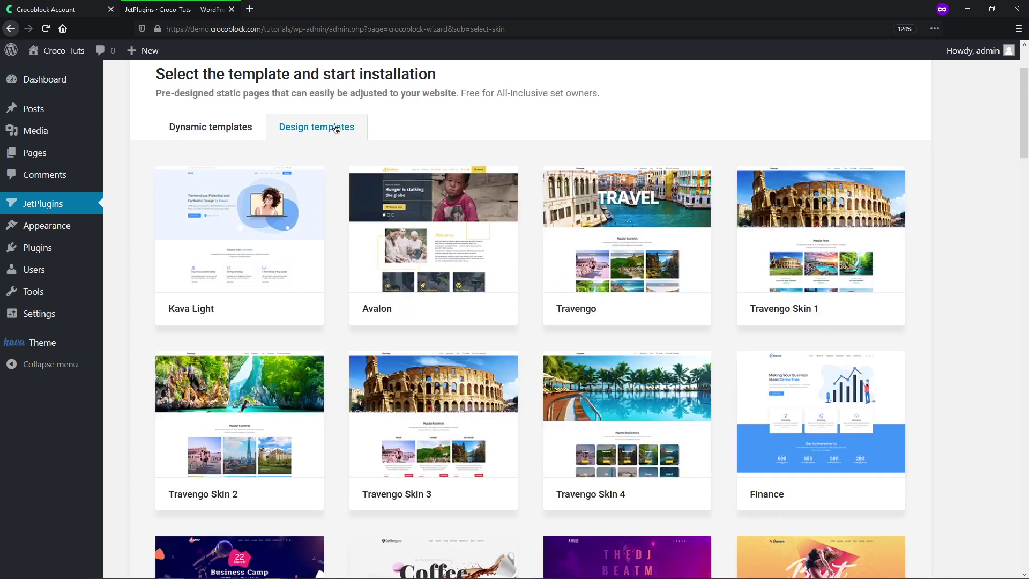
middle_click(968, 121)
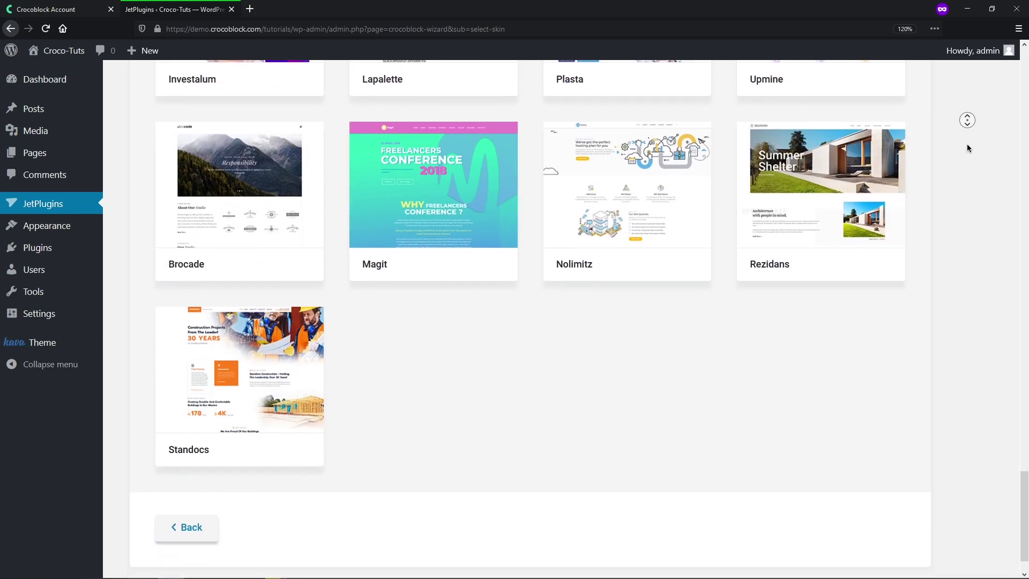
middle_click(967, 144)
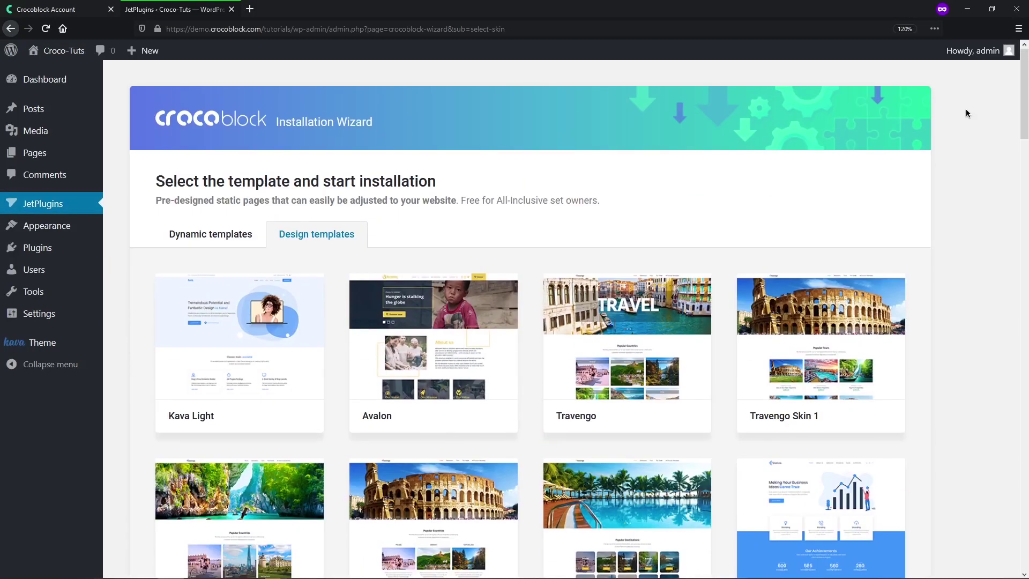
left_click(244, 238)
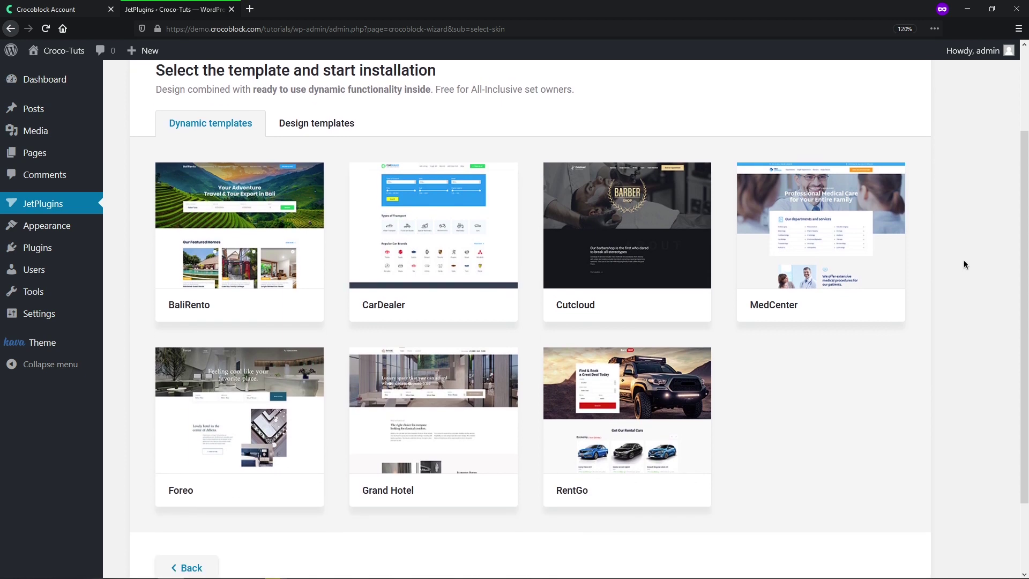
left_click(963, 260)
Install RentGo's required plugins plus the extra JetElements Dynamic Data Addon
mouse_move(627, 426)
left_click(646, 531)
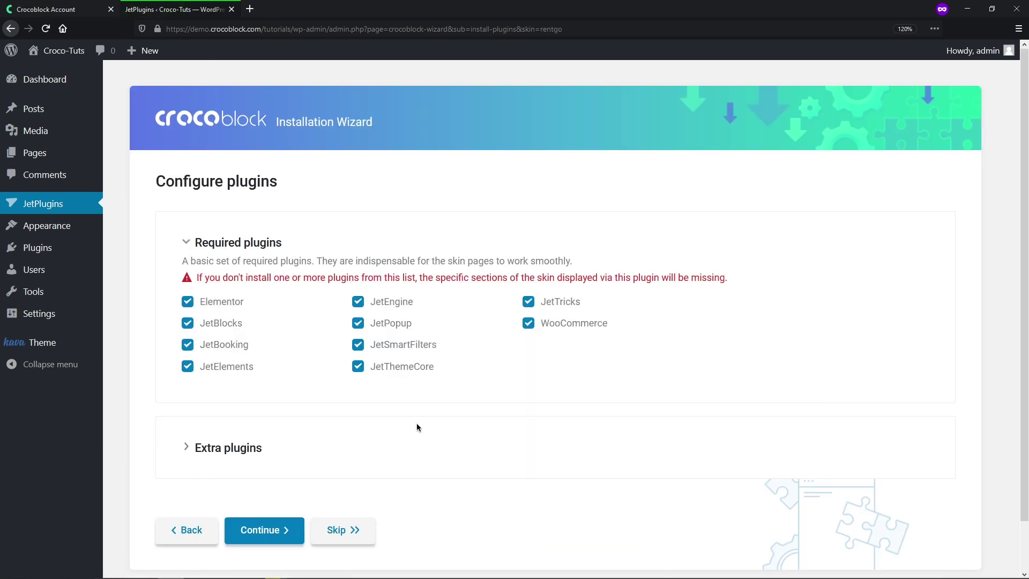
left_click(189, 241)
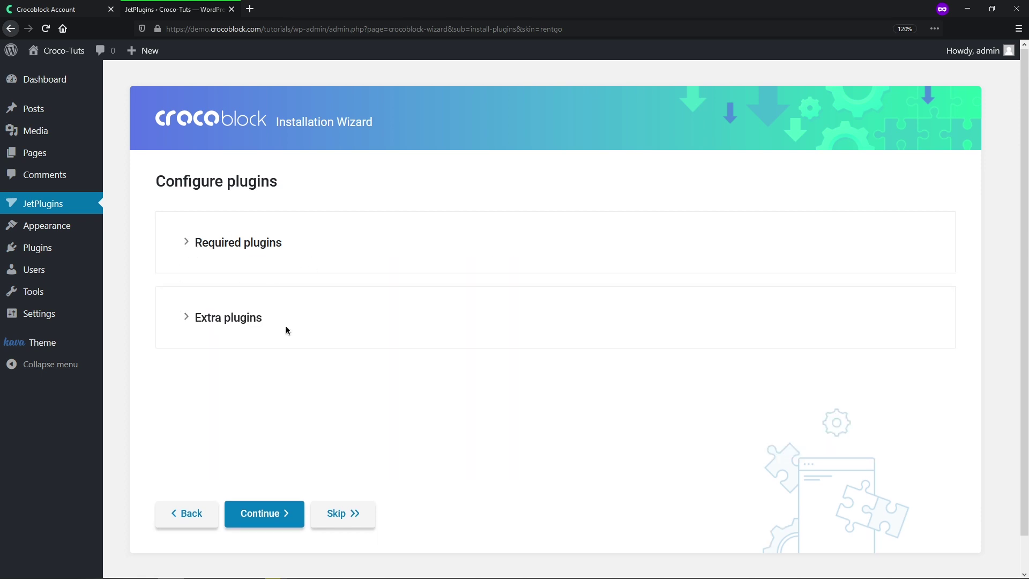
left_click(187, 243)
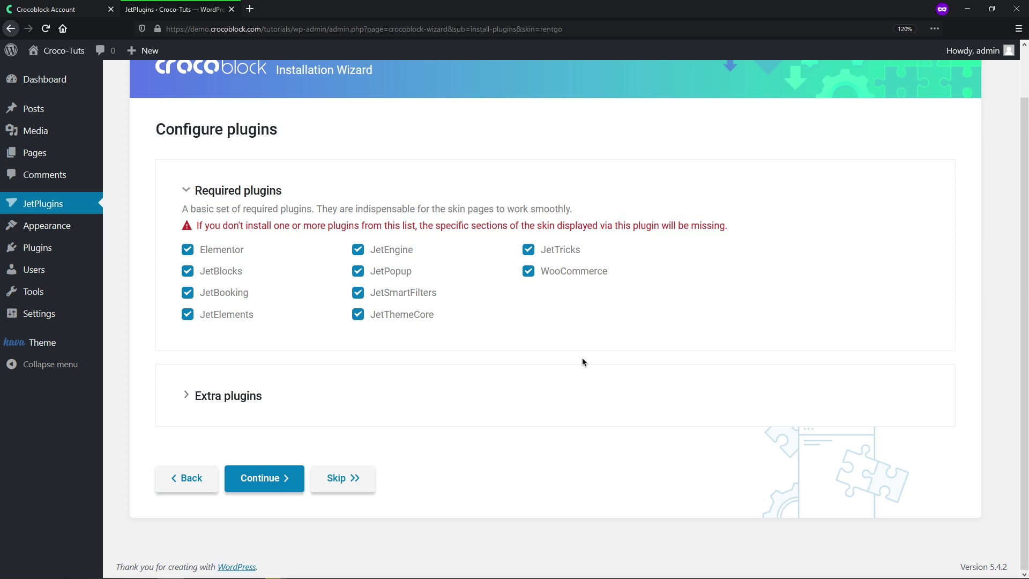
left_click(192, 396)
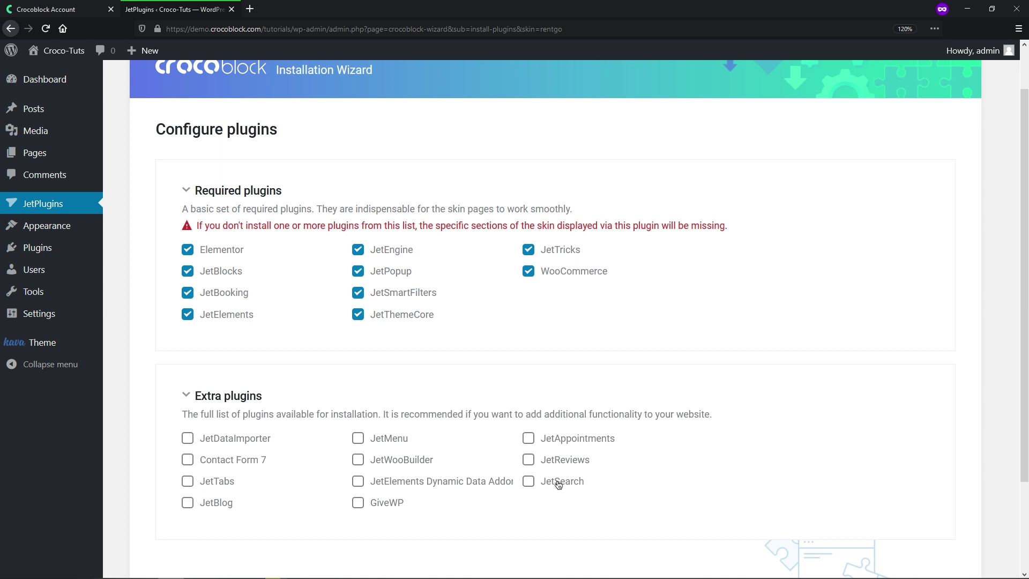
left_click(358, 482)
middle_click(640, 479)
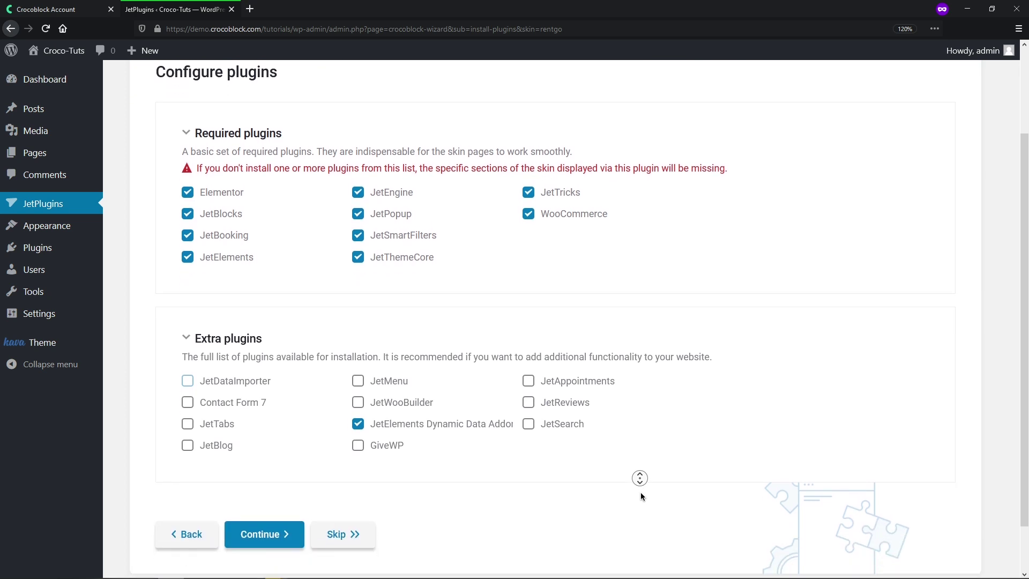
middle_click(641, 499)
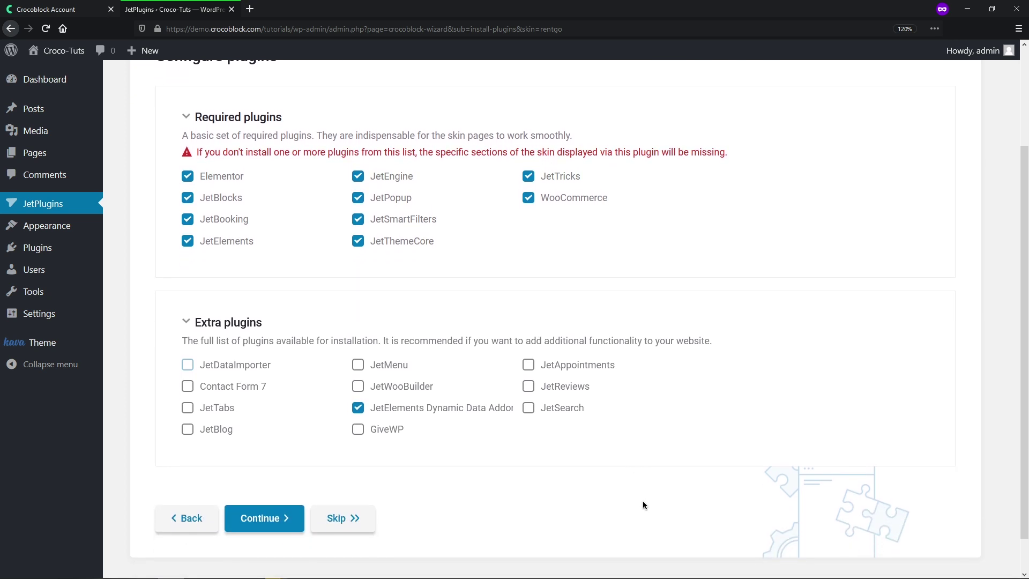
left_click(294, 520)
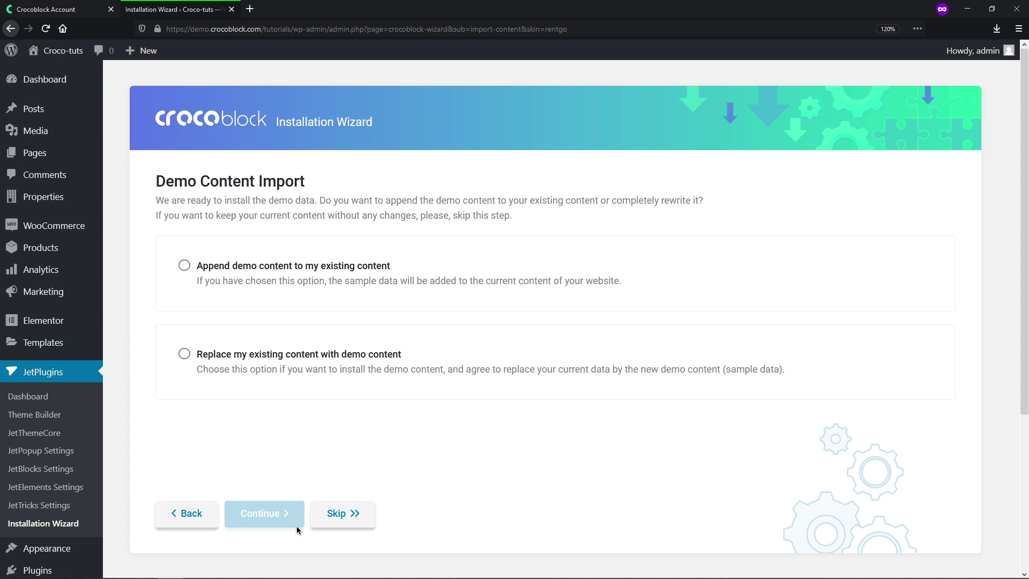
Choose 'Replace my existing content with demo content' and proceed to the sample data import
left_click(454, 283)
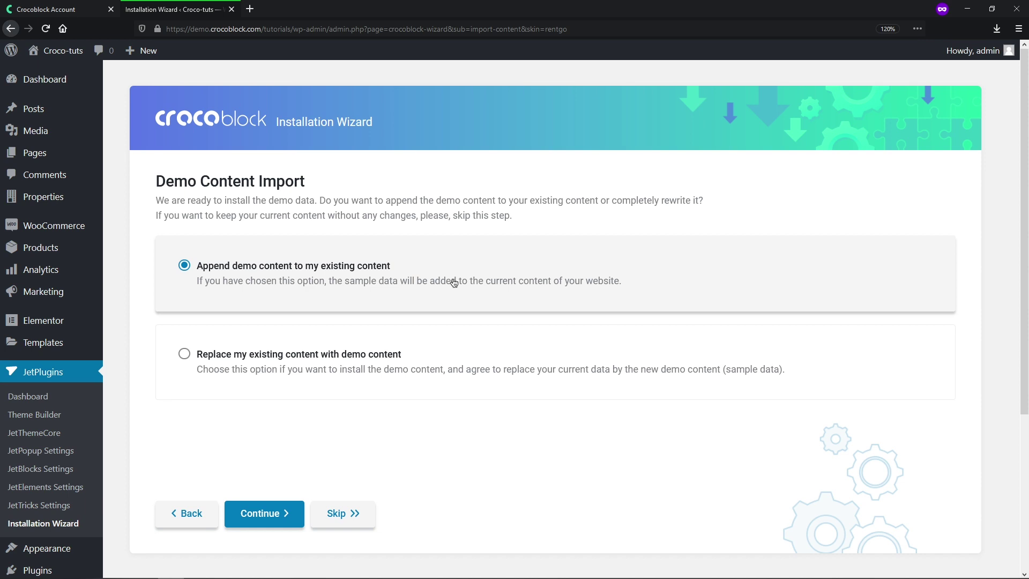
left_click(451, 352)
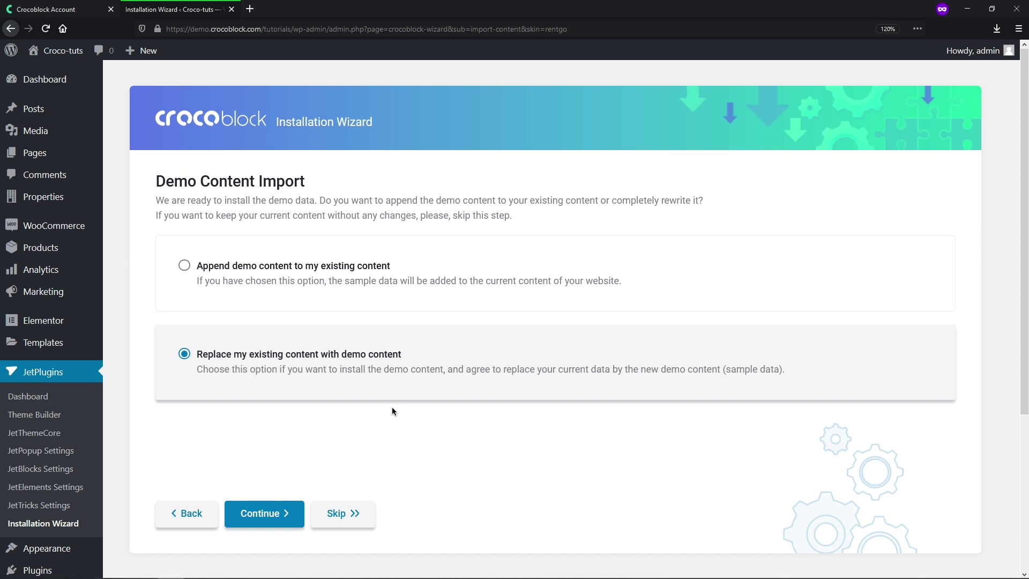
left_click(294, 515)
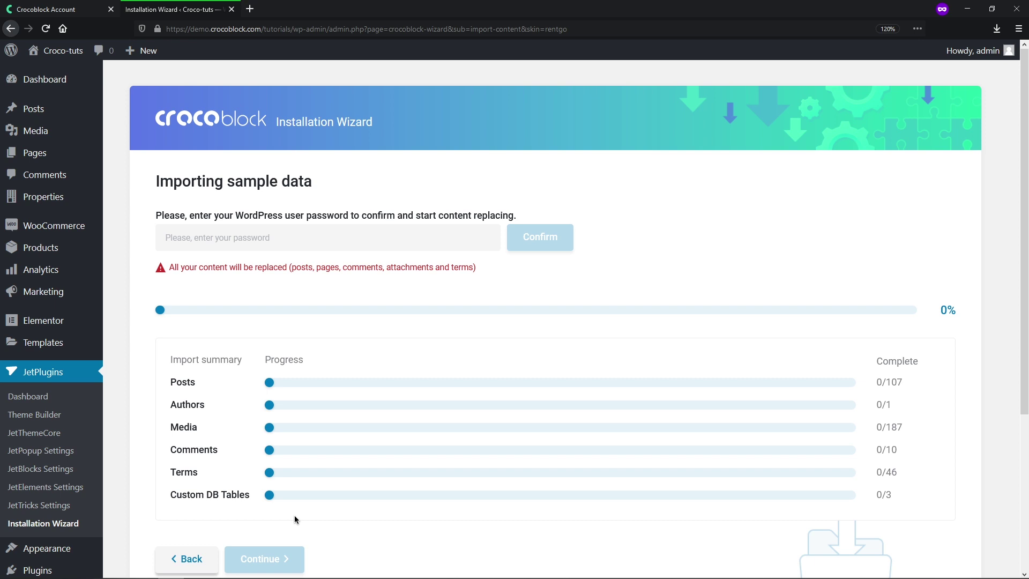
Confirm with the WordPress password, let the RentGo import finish, and continue
left_click(335, 237)
type("password")
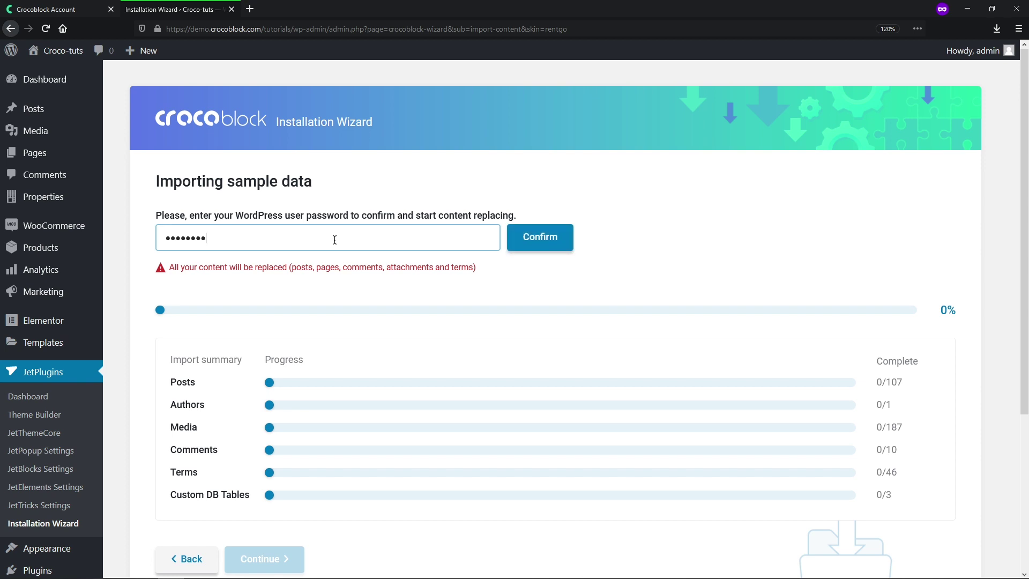
left_click(564, 243)
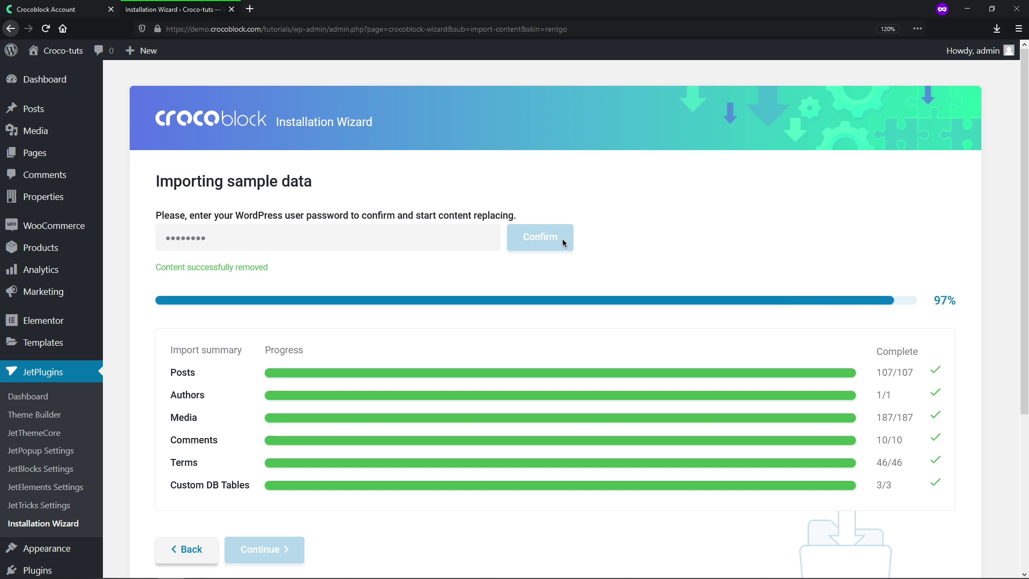
left_click(294, 549)
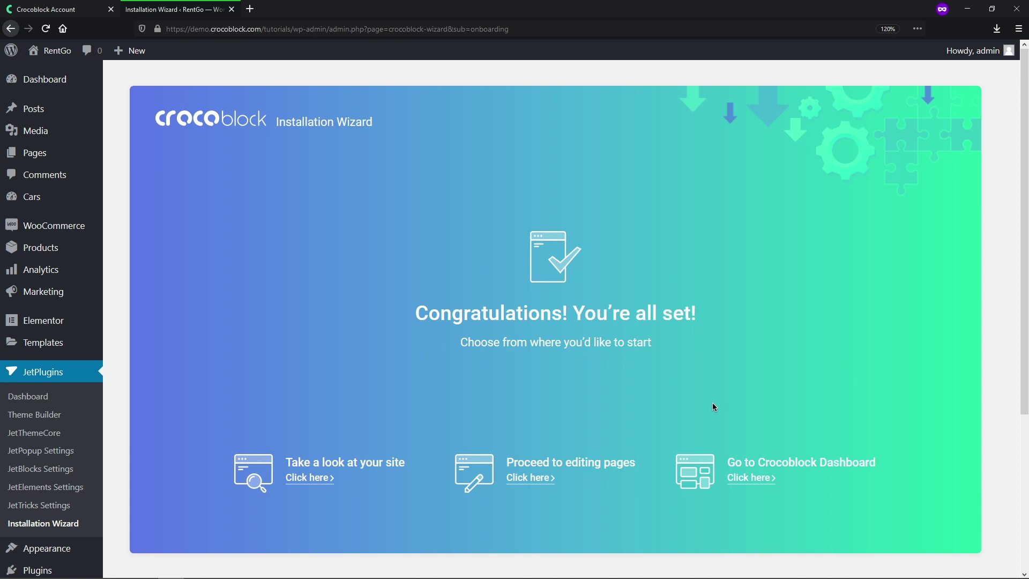
Open the new RentGo site via 'Click here' under 'Take a look at your site'
left_click(321, 478)
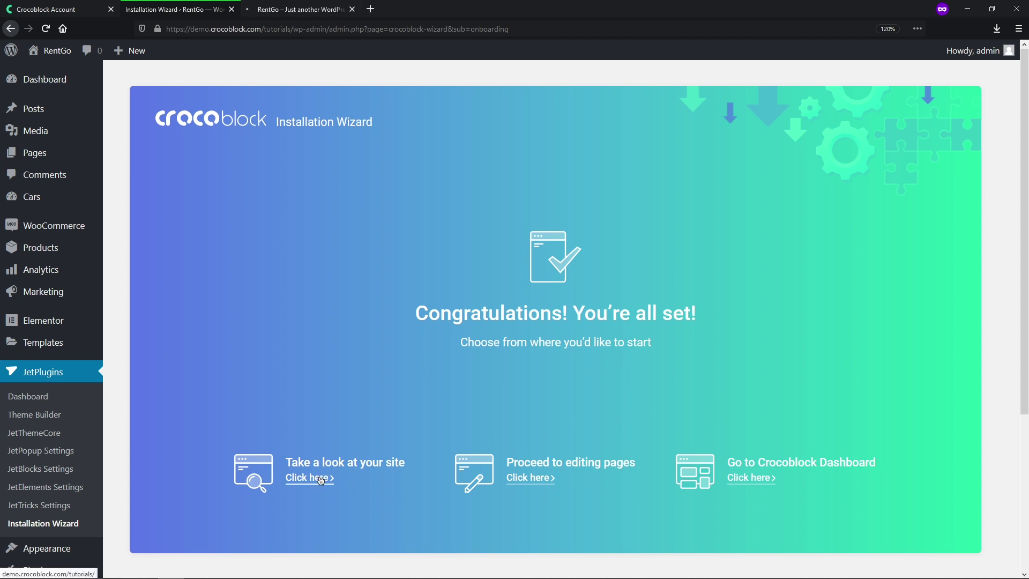
Book the Geely Vision GC7 for 10–12 July with a baby chair
left_click(295, 9)
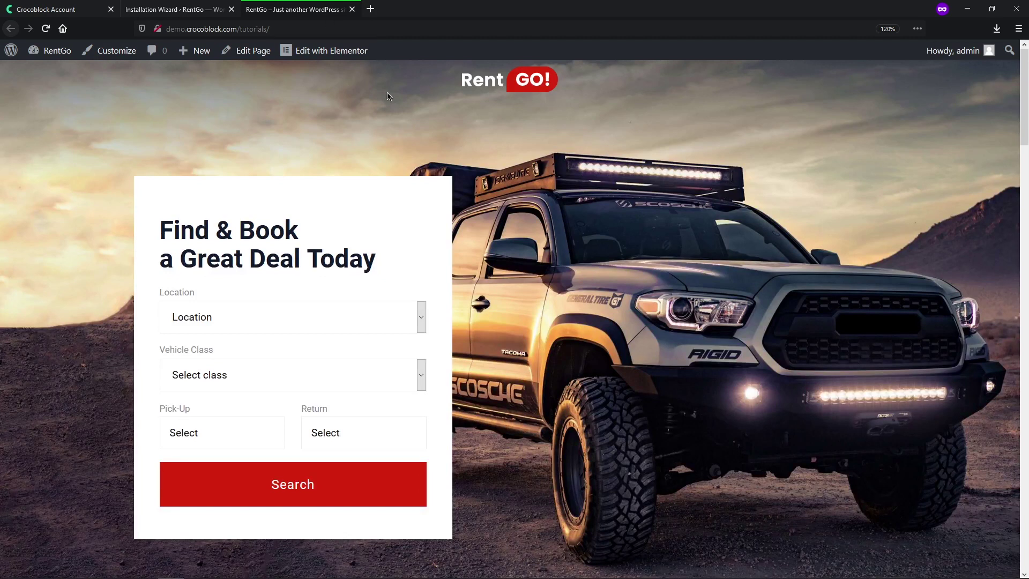
middle_click(914, 176)
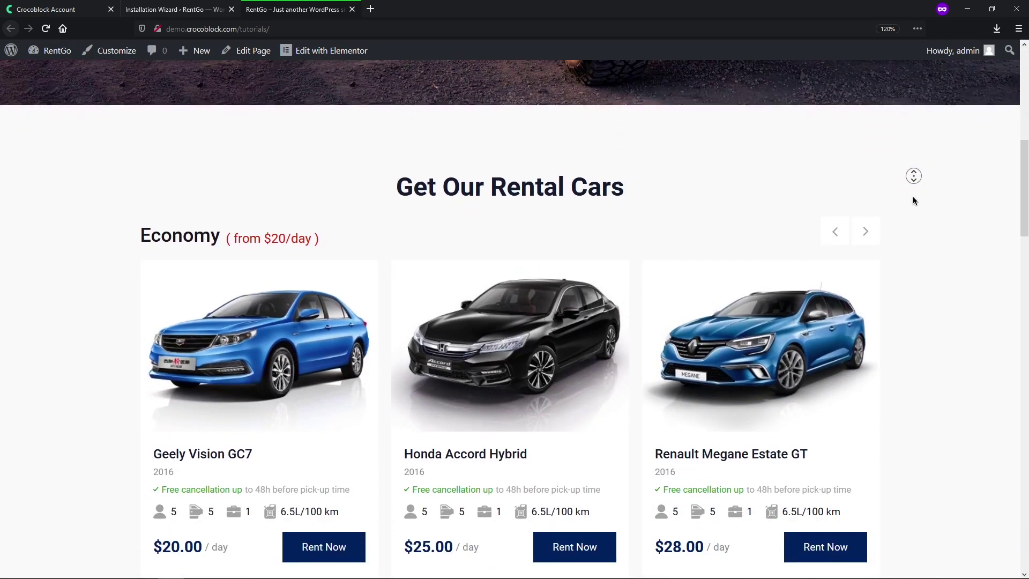
middle_click(914, 201)
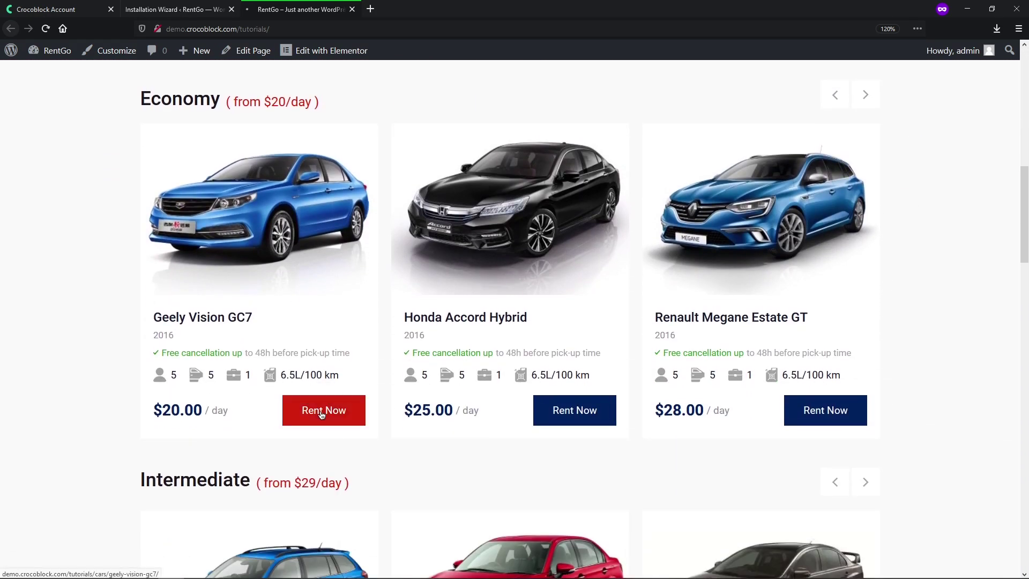
left_click(716, 245)
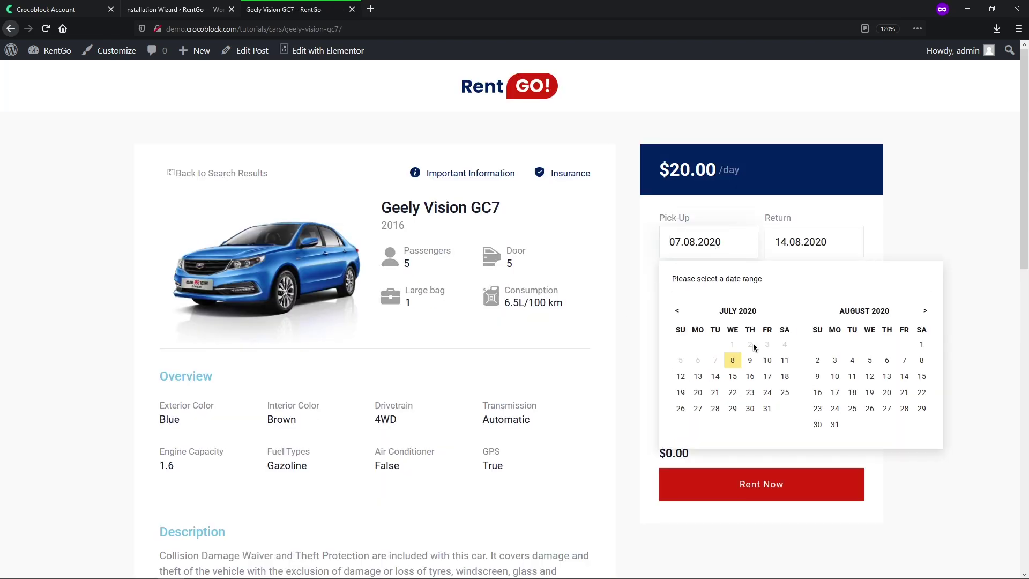
left_click(767, 361)
left_click(681, 376)
left_click(662, 331)
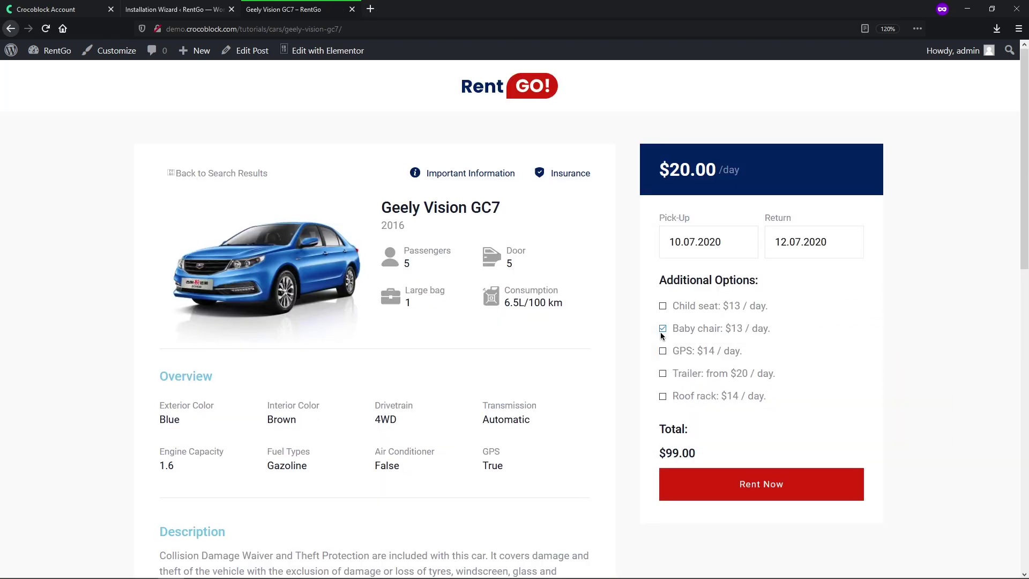
left_click(835, 480)
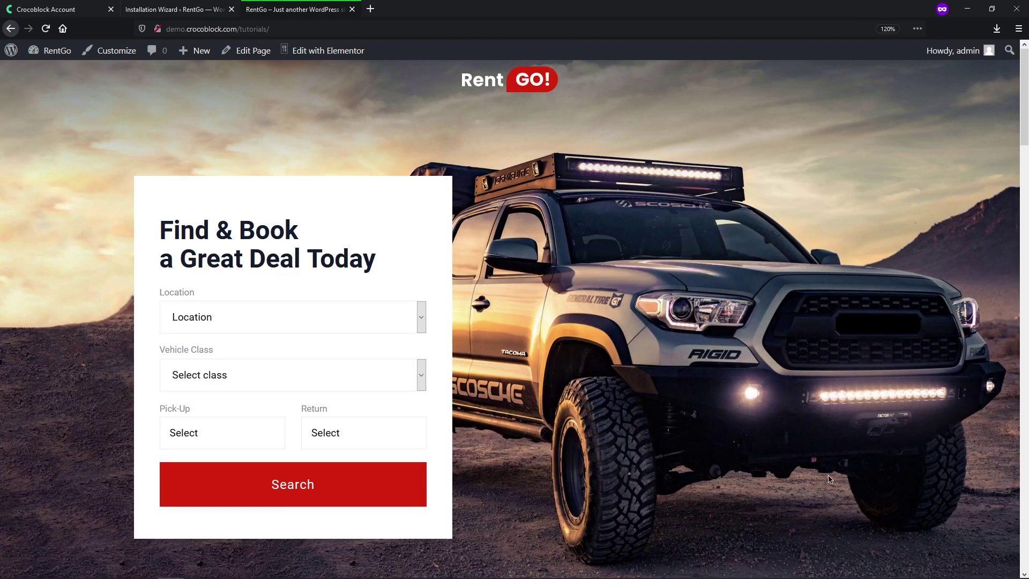
Check the site's pages list, dismiss the Elementor data-sharing notice, and return to the wizard
left_click(353, 10)
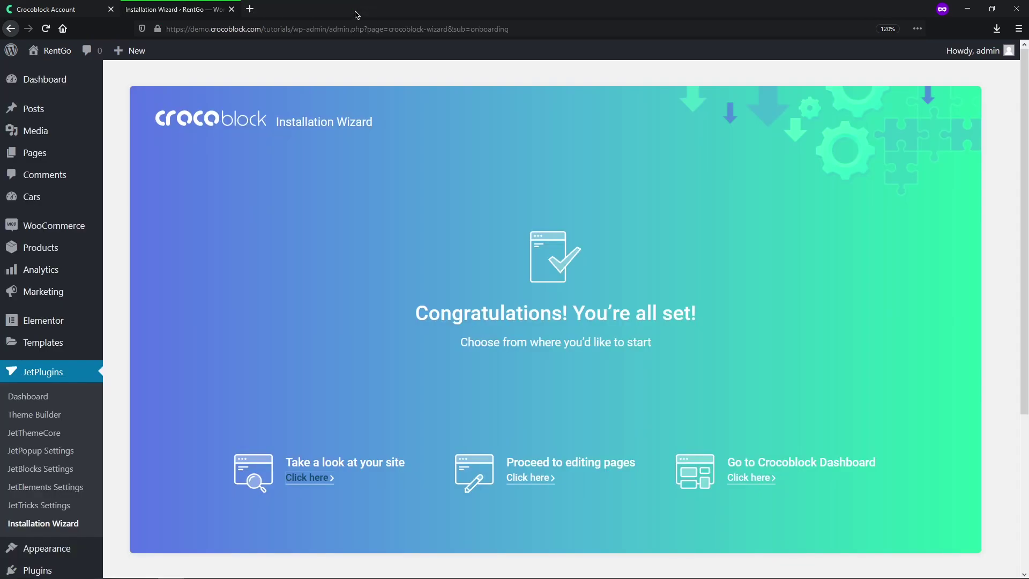
middle_click(530, 477)
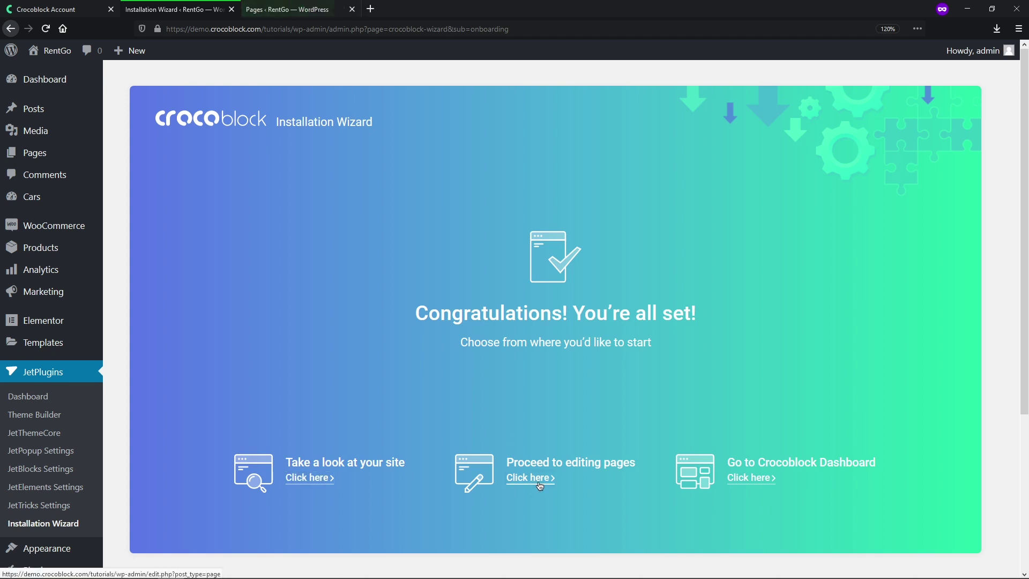
left_click(326, 16)
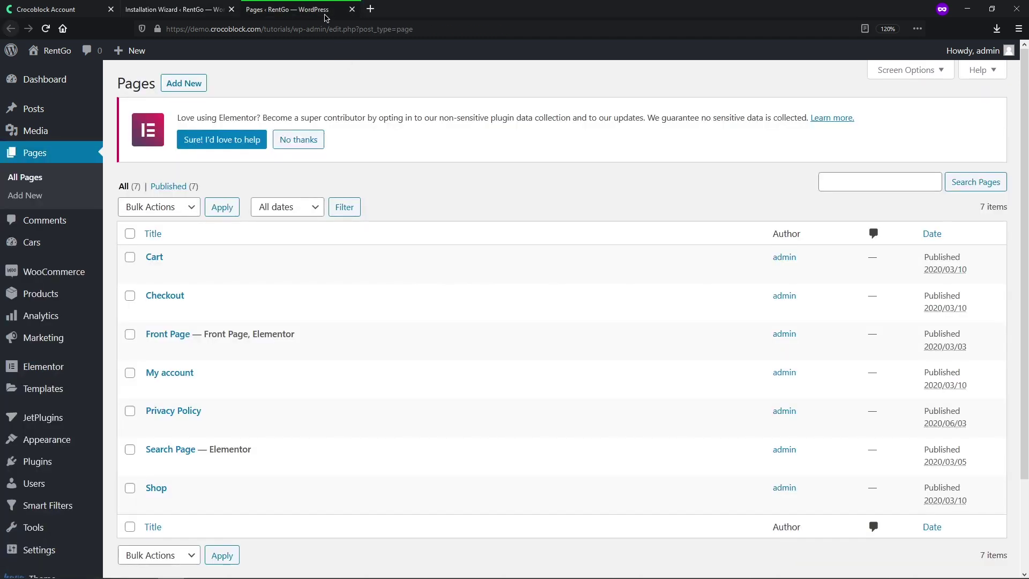
left_click(321, 139)
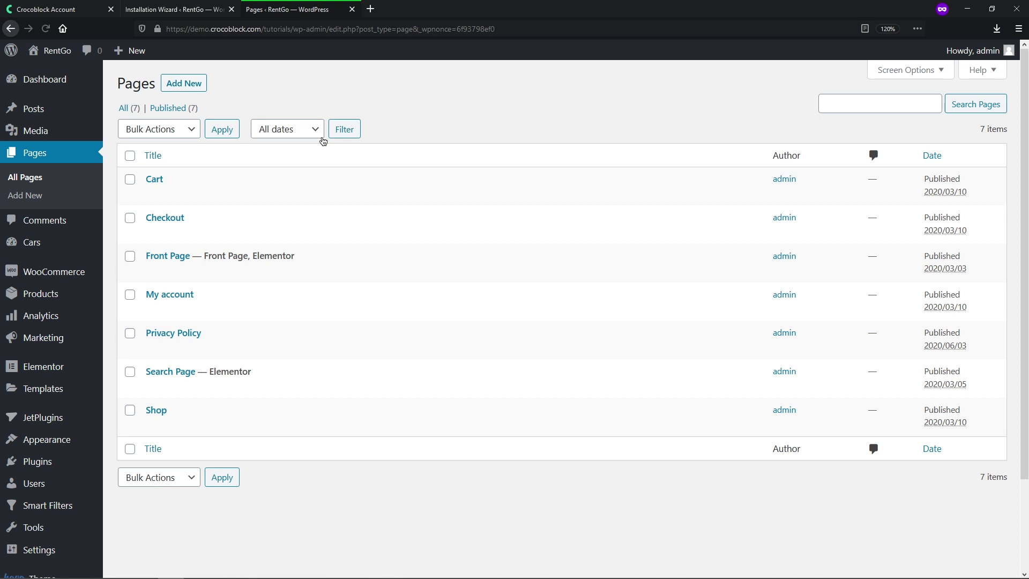
mouse_move(156, 410)
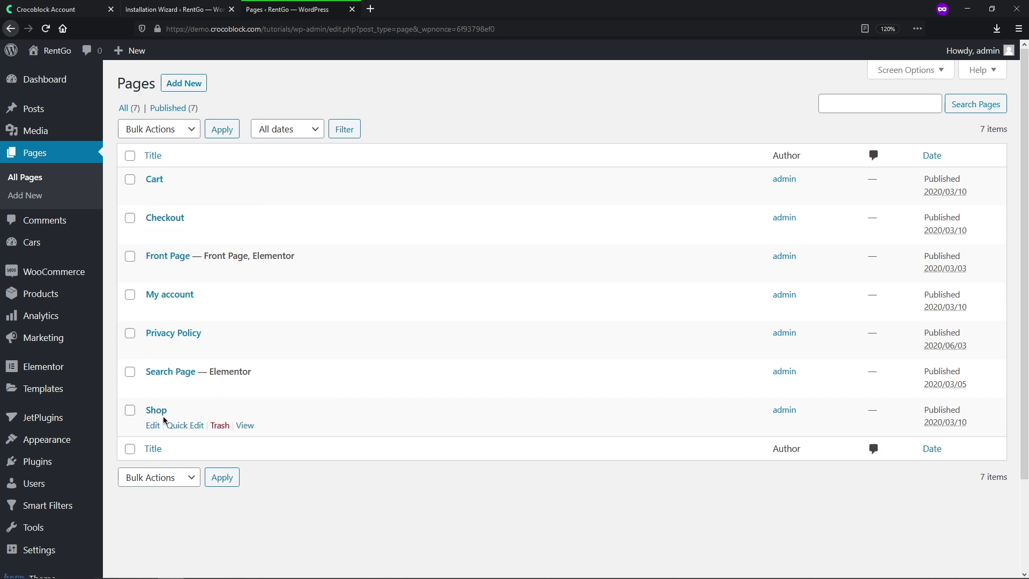
left_click(352, 9)
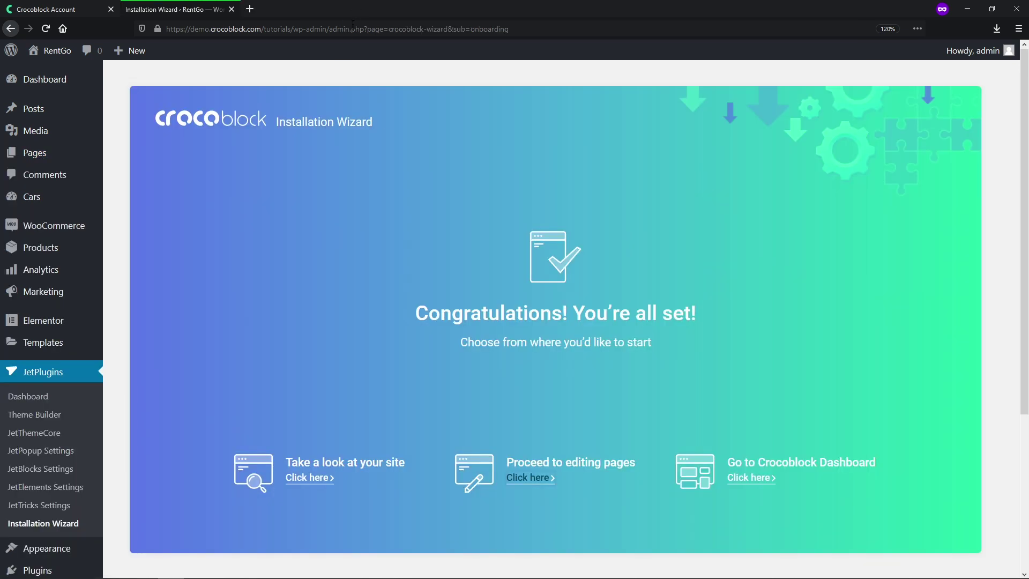
Confirm the active lifetime Crocoblock license, then view the twelve active installed plugins
left_click(749, 478)
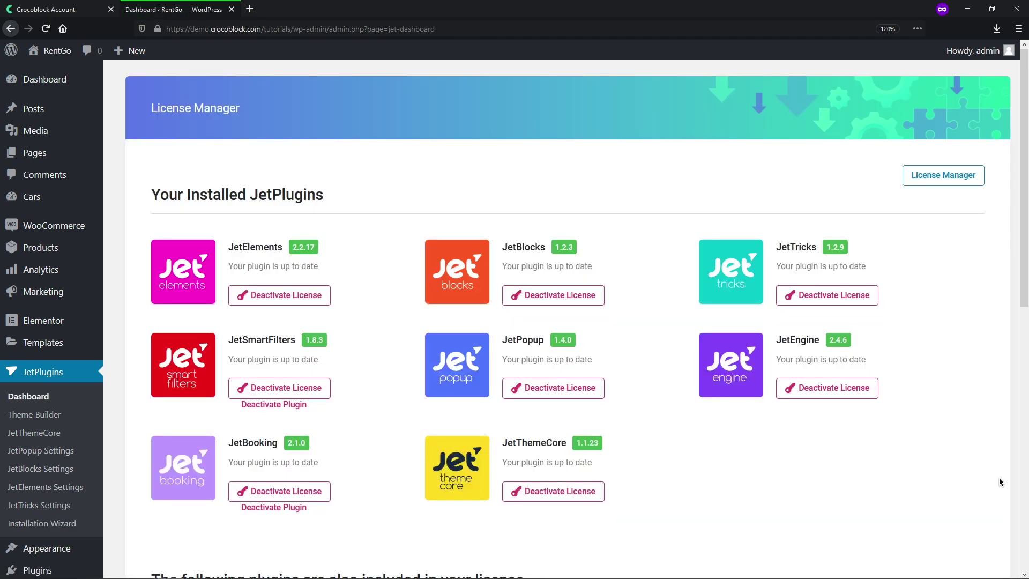
middle_click(999, 478)
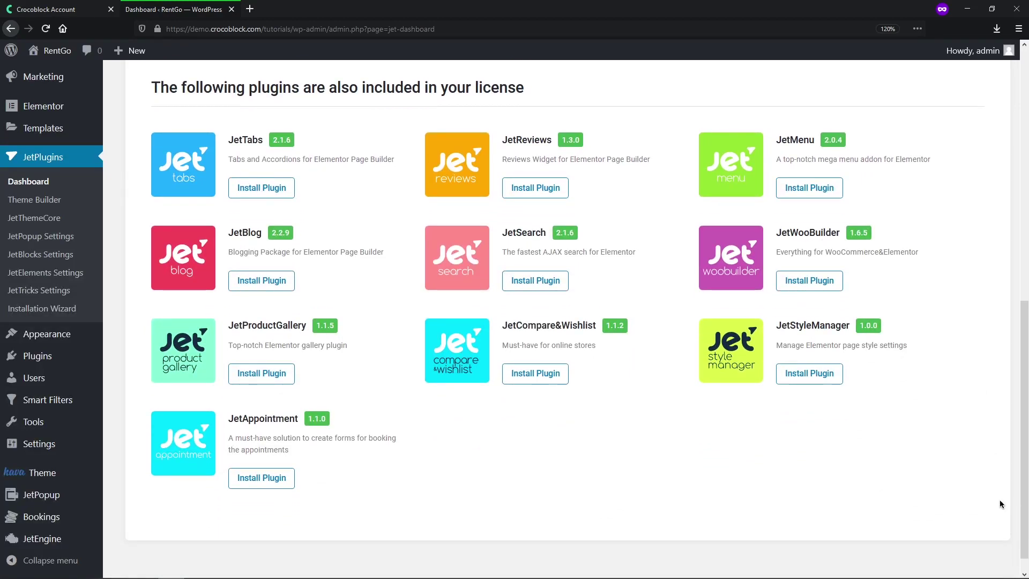
middle_click(999, 499)
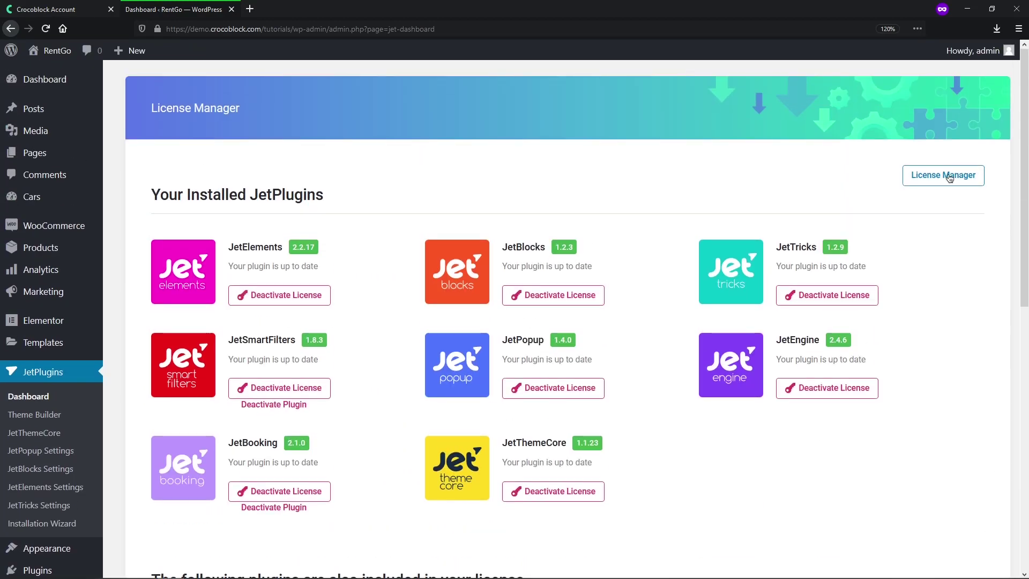
left_click(947, 176)
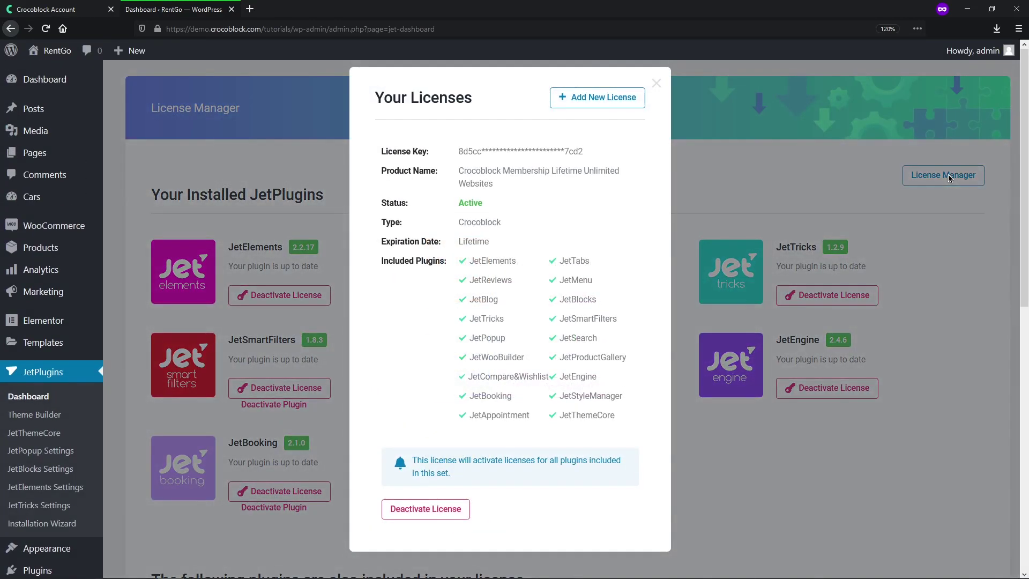
left_click(657, 84)
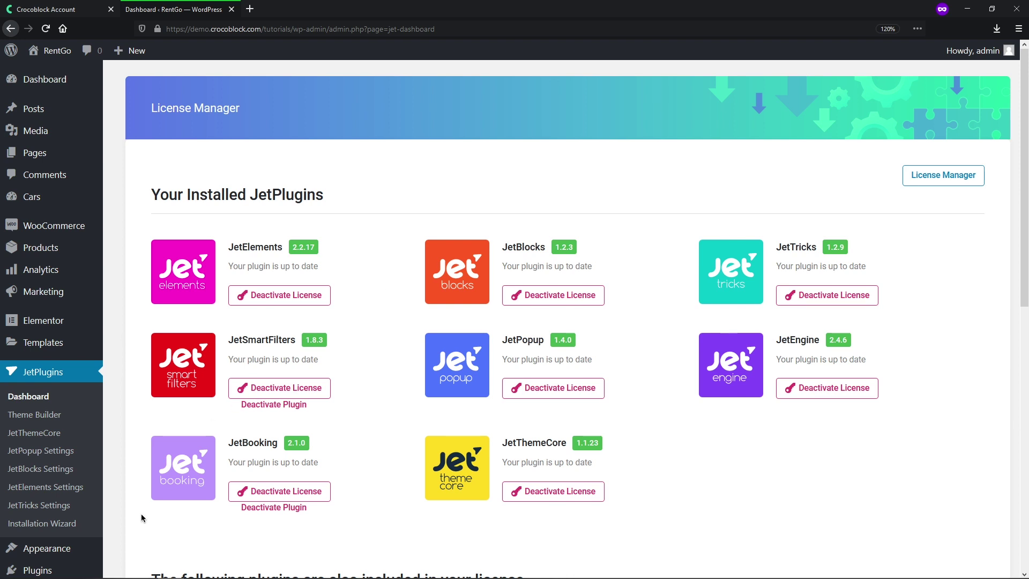
mouse_move(37, 570)
left_click(64, 570)
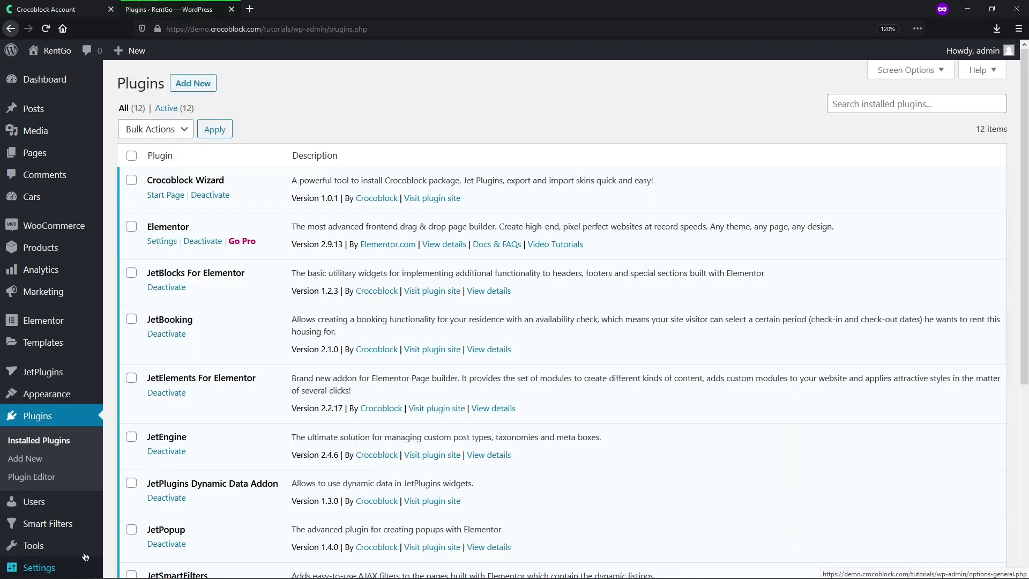
Launch the Interactive Popup Library installation from the Crocoblock Wizard start page
left_click(167, 196)
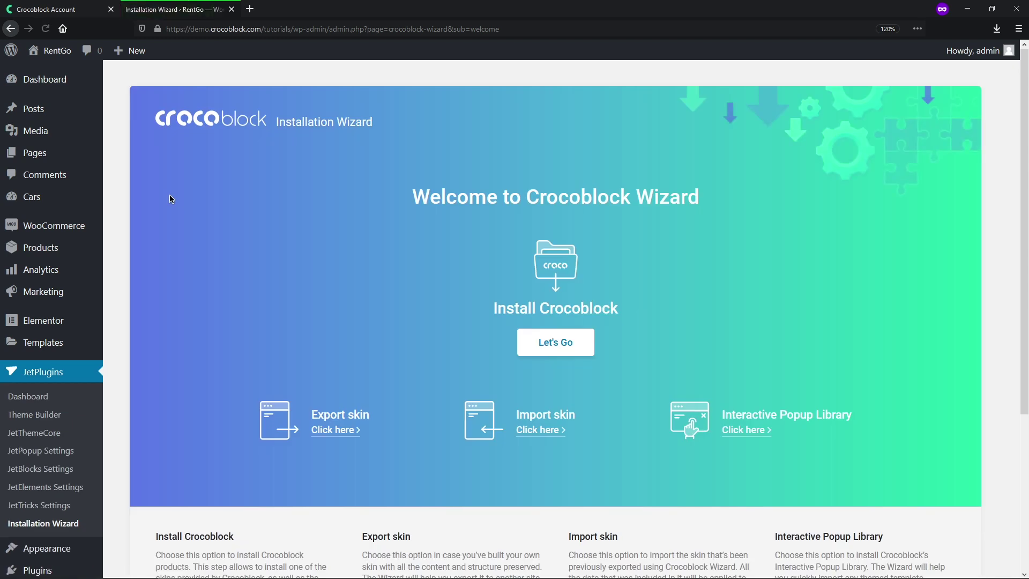
left_click(746, 434)
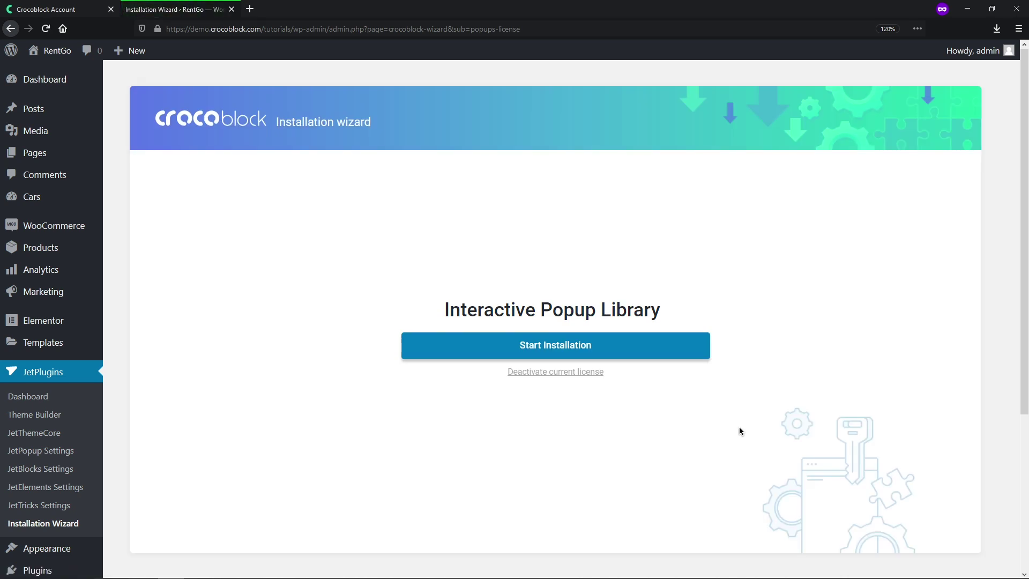
left_click(655, 356)
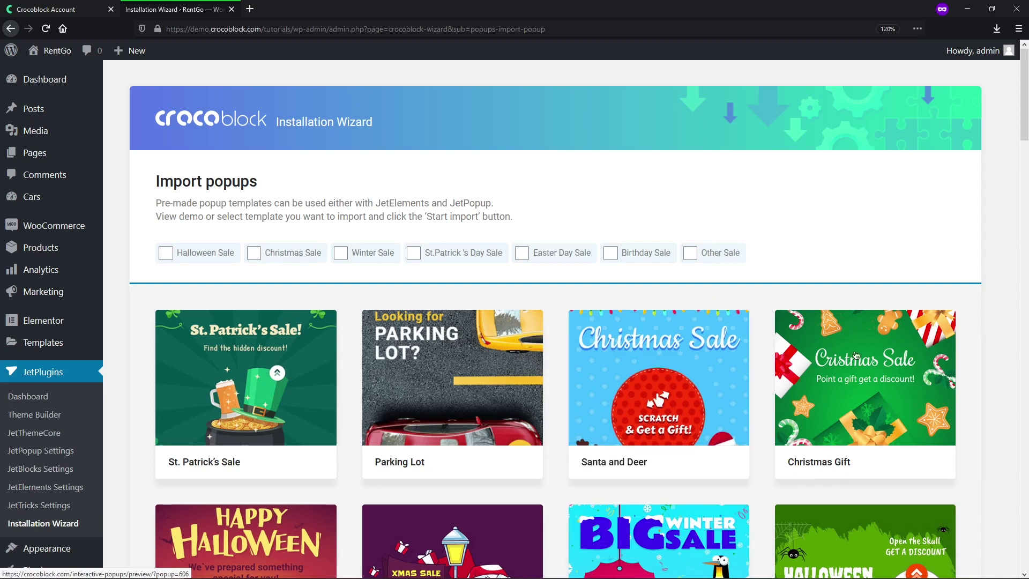
Filter the popup templates to show only the Other Sale category
middle_click(1002, 358)
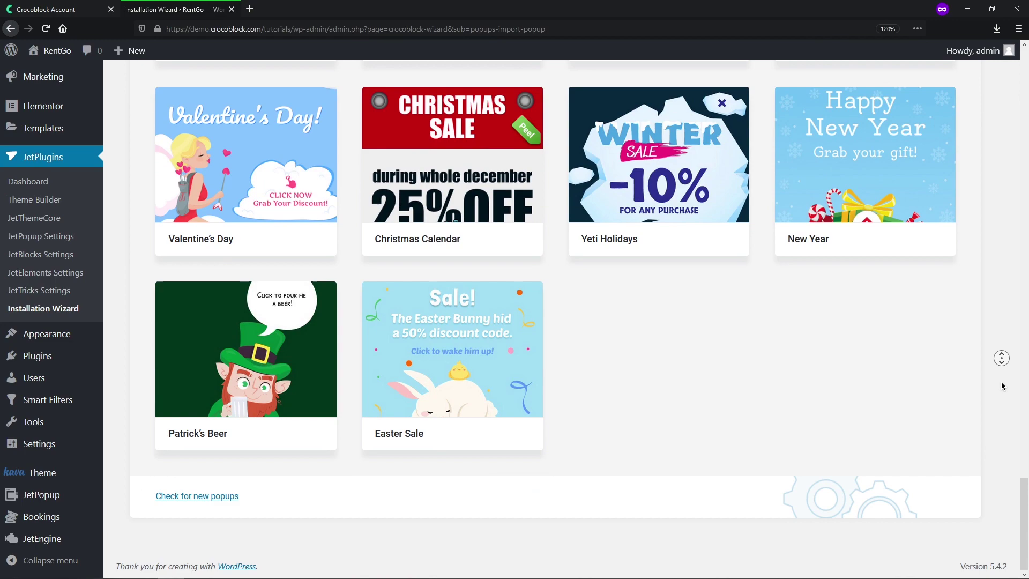
middle_click(1002, 383)
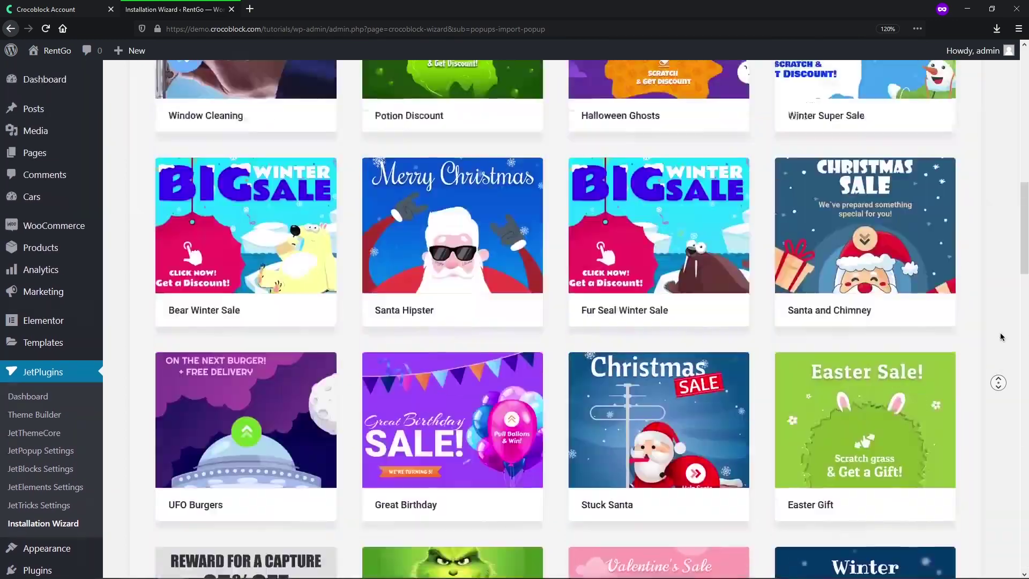
middle_click(1001, 337)
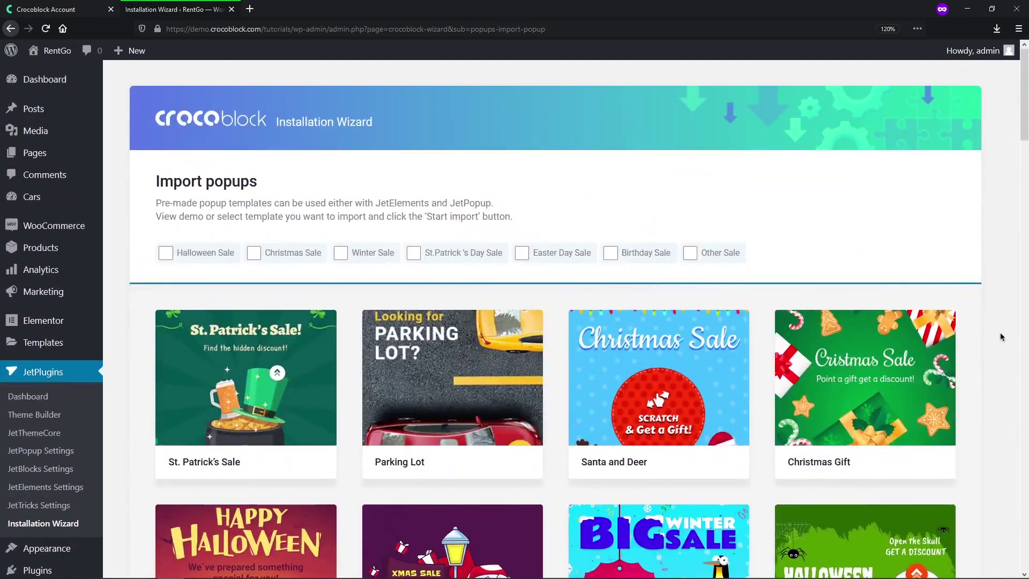
left_click(224, 261)
left_click(359, 259)
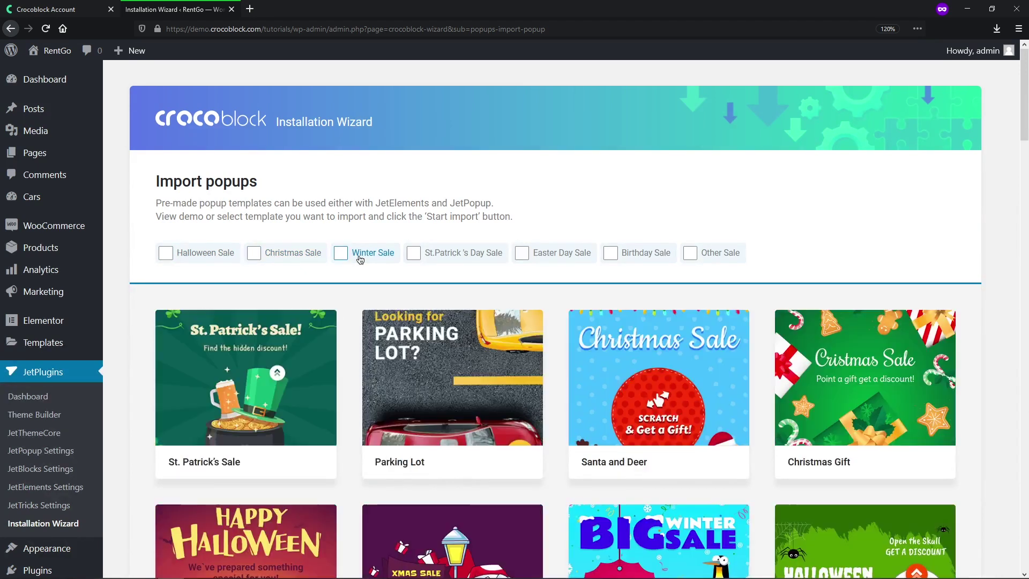
left_click(702, 259)
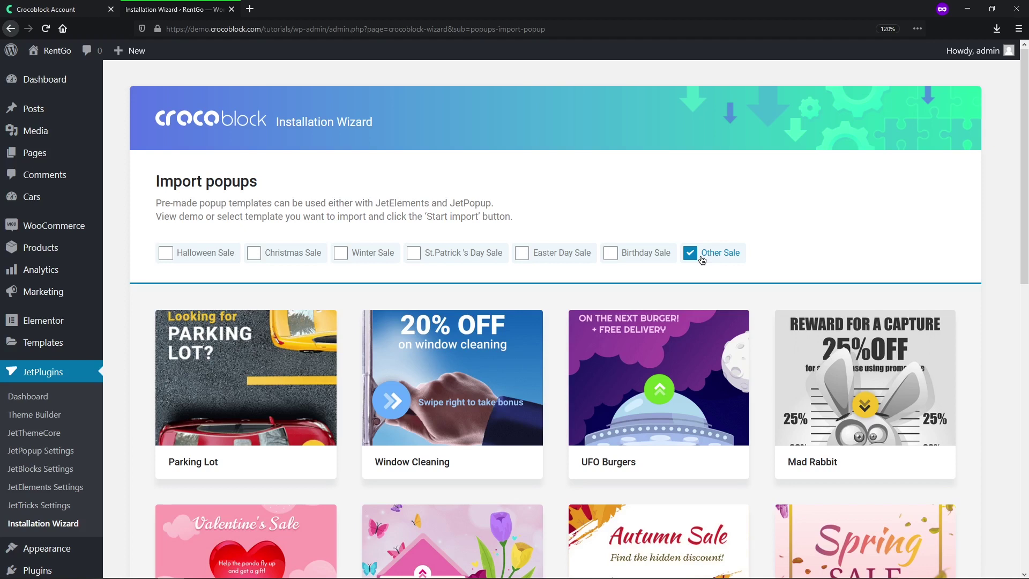
mouse_move(246, 378)
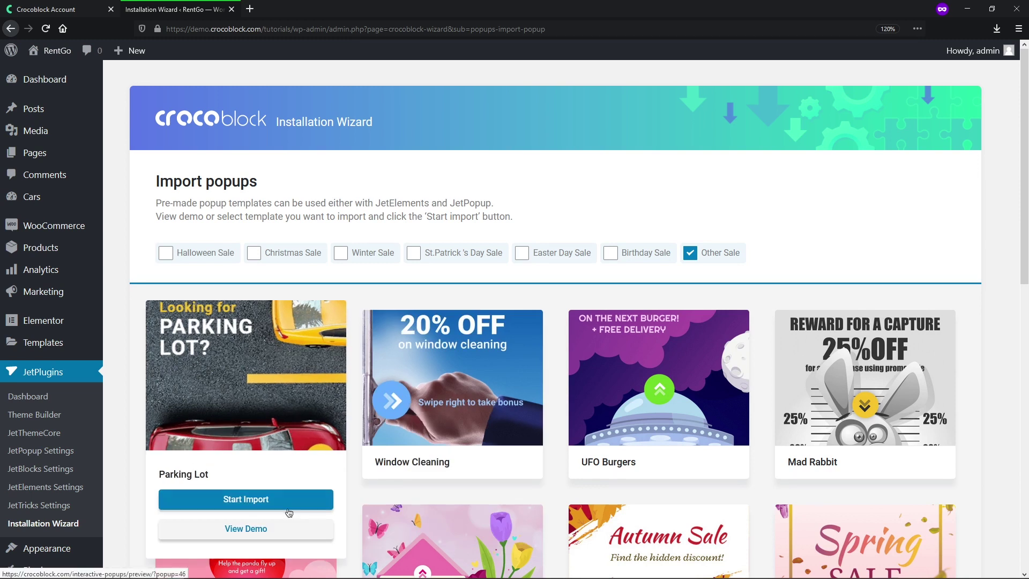
left_click(288, 535)
left_click(328, 16)
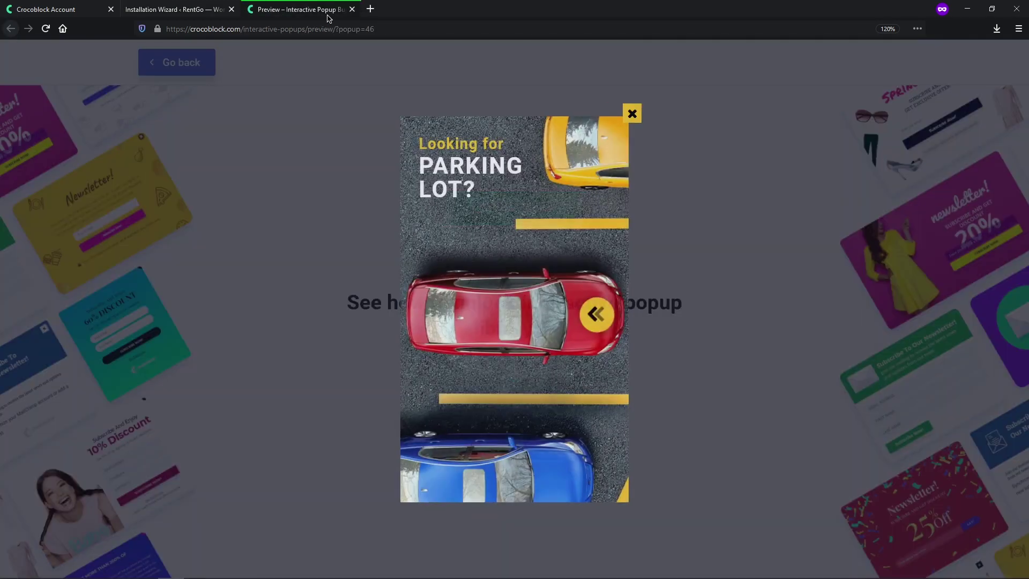
left_click_drag(595, 320, 354, 325)
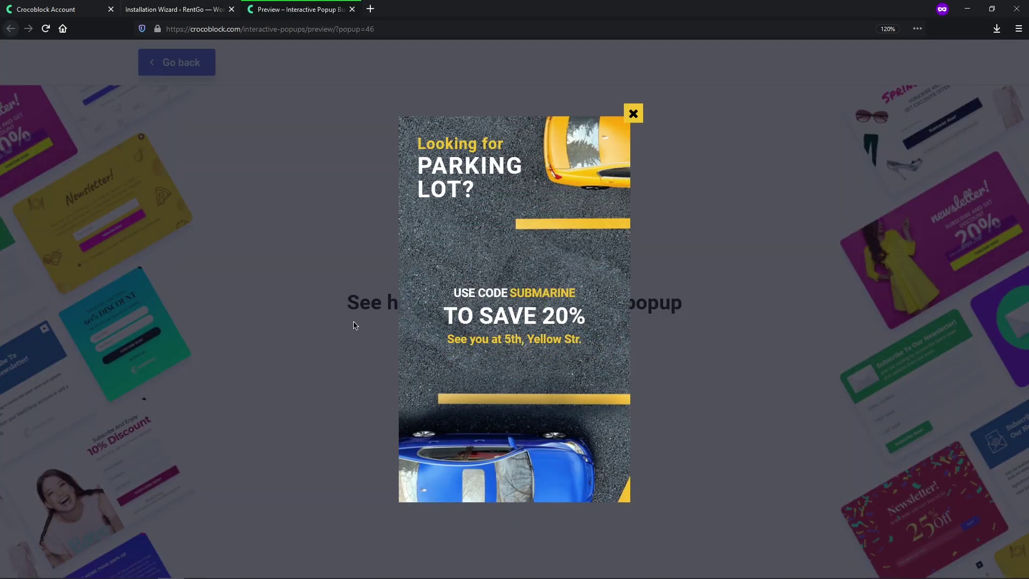
left_click(352, 9)
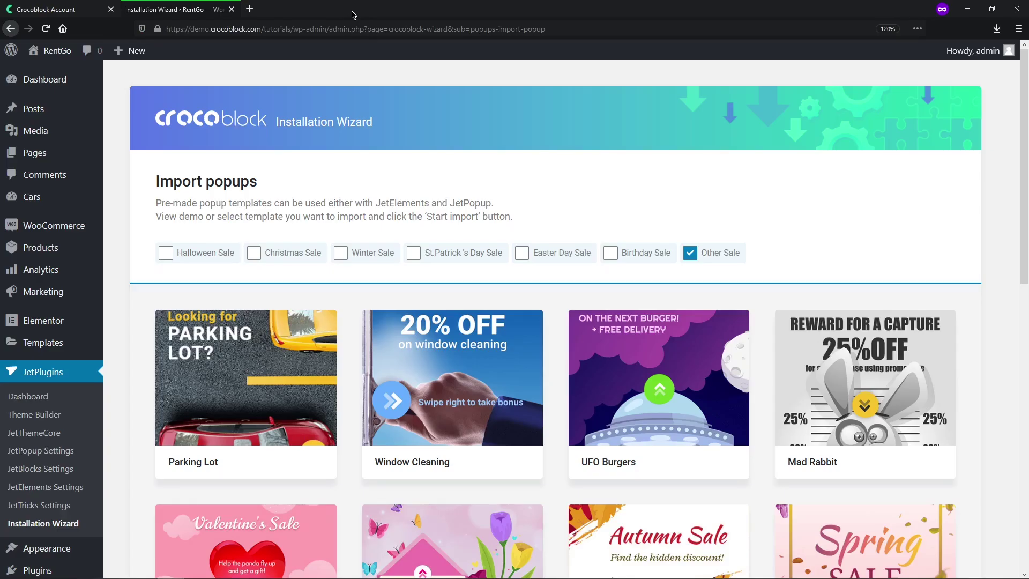
mouse_move(864, 386)
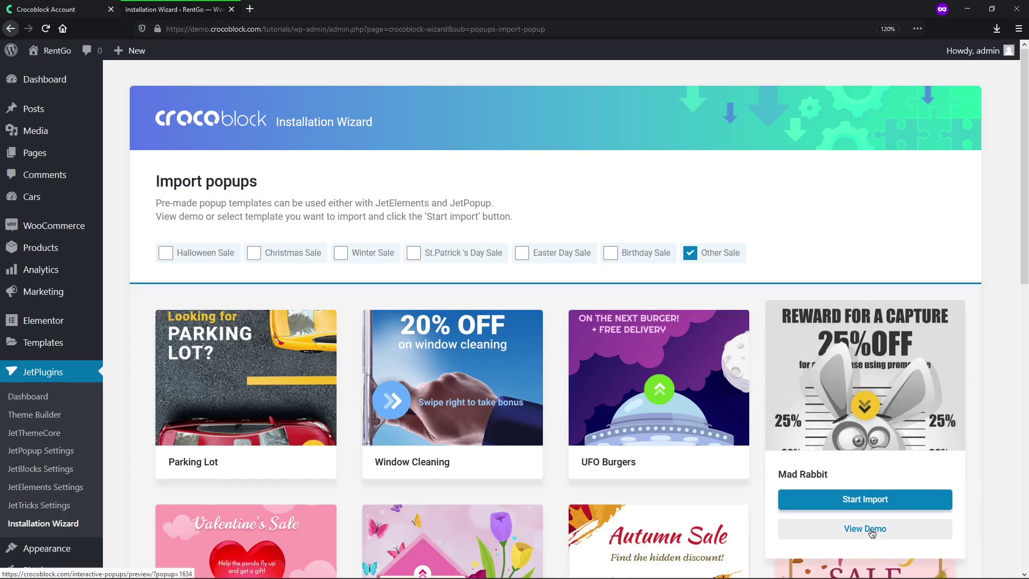
left_click(863, 526)
left_click(317, 10)
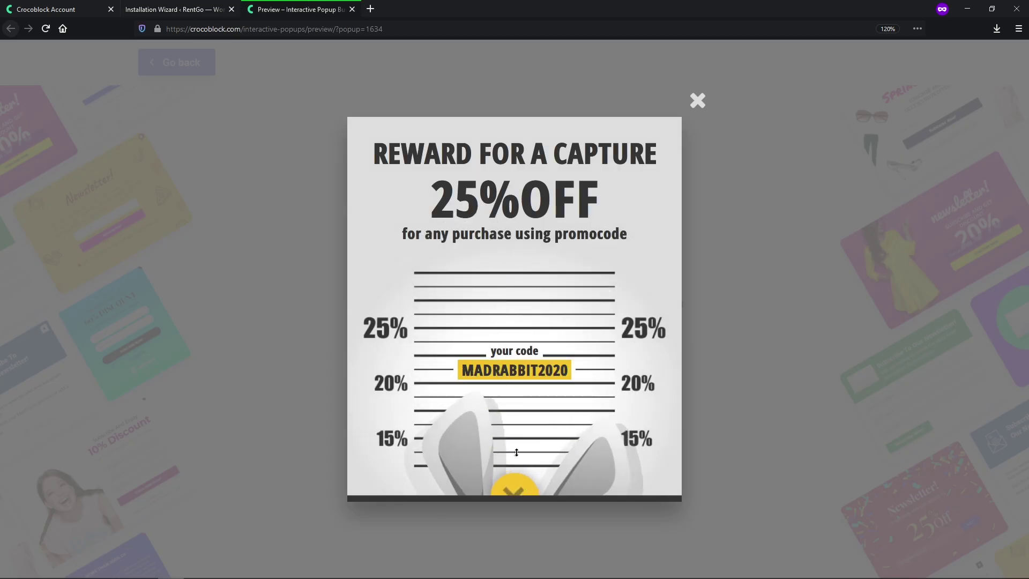
left_click(353, 9)
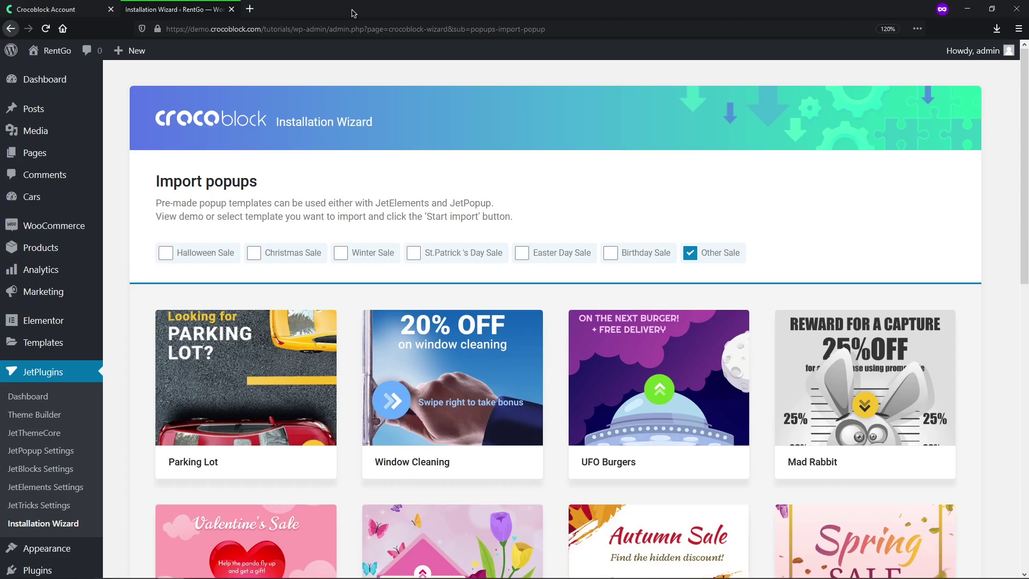
middle_click(999, 362)
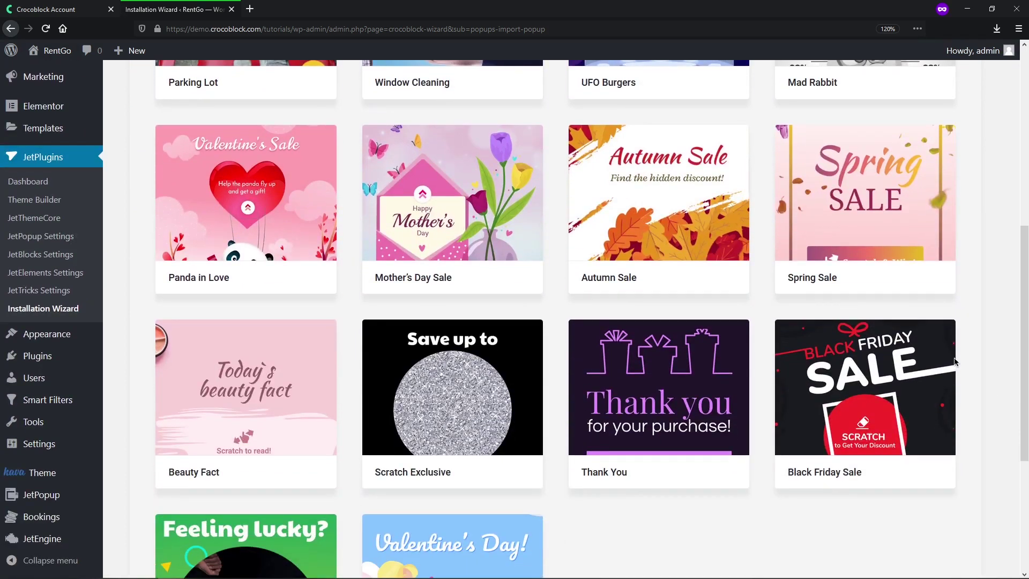
left_click(954, 357)
mouse_move(658, 209)
middle_click(654, 344)
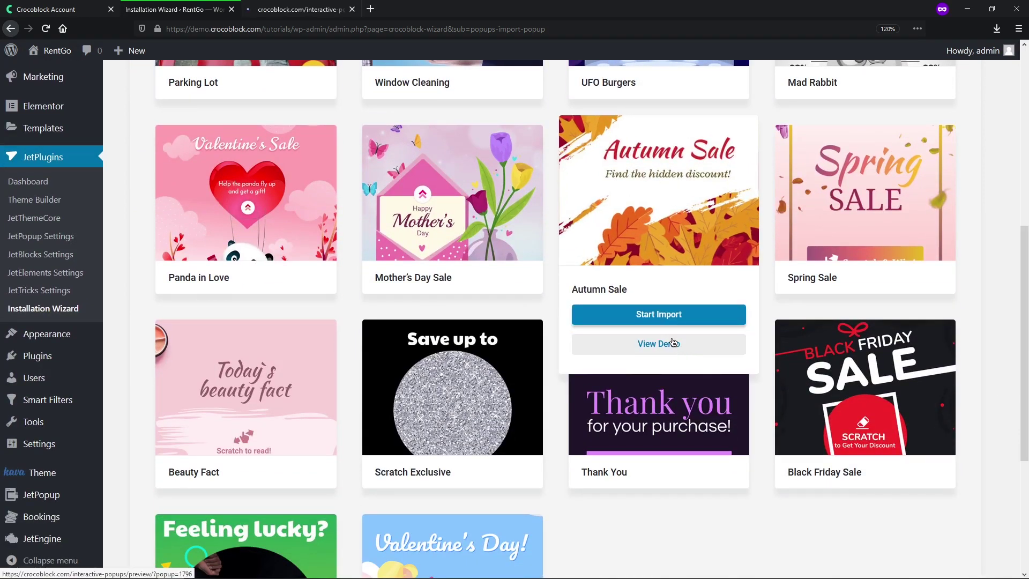
key("ctrl+Tab")
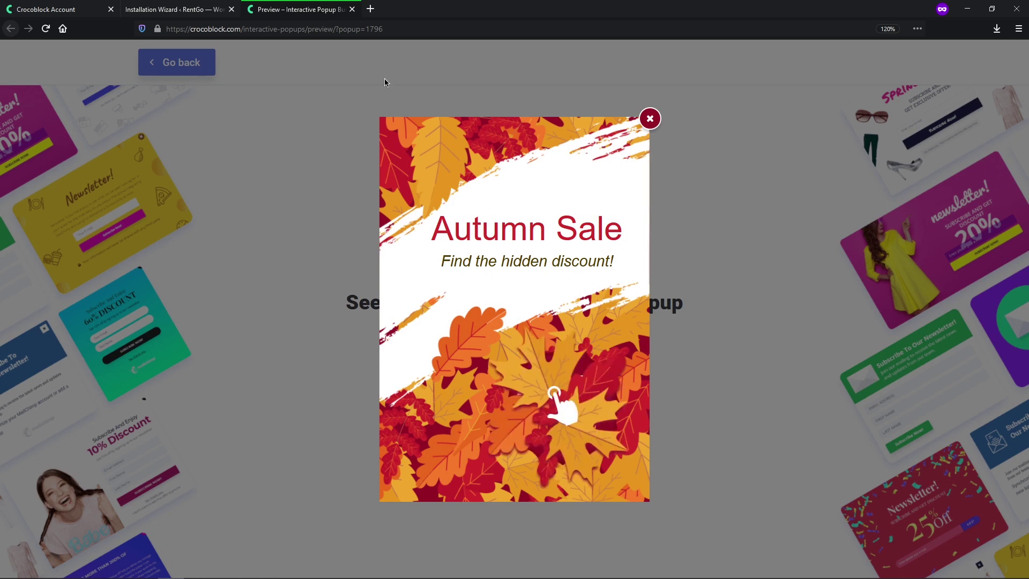
left_click(353, 9)
scroll(993, 341, "down", 2)
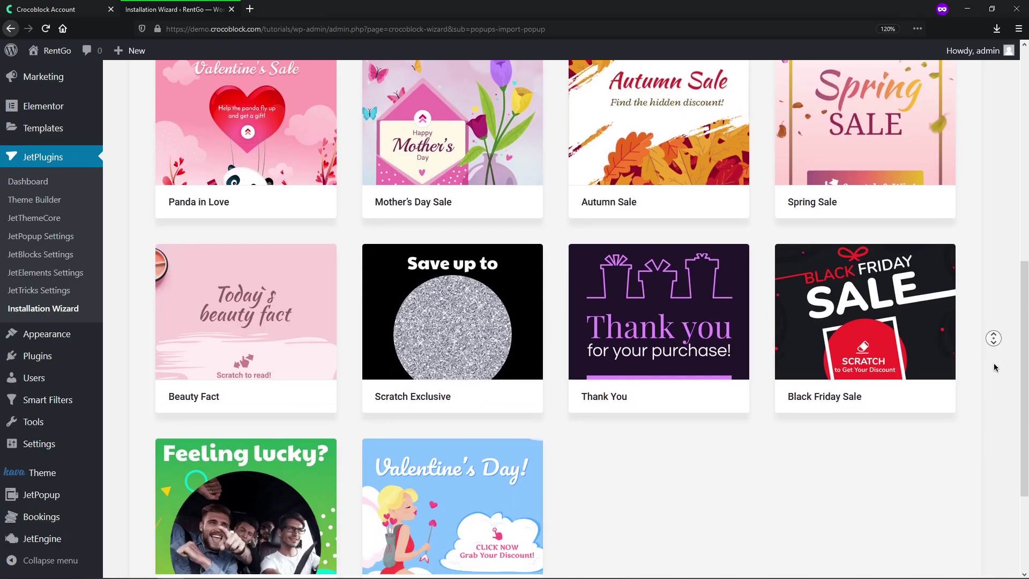
scroll(995, 366, "down", 2)
mouse_move(245, 386)
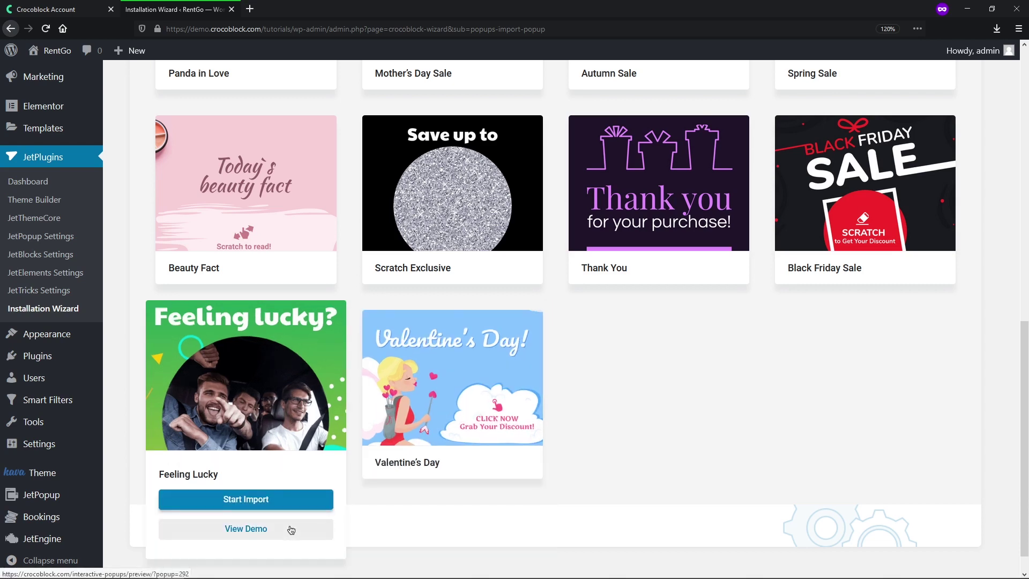
left_click(290, 528)
left_click(310, 15)
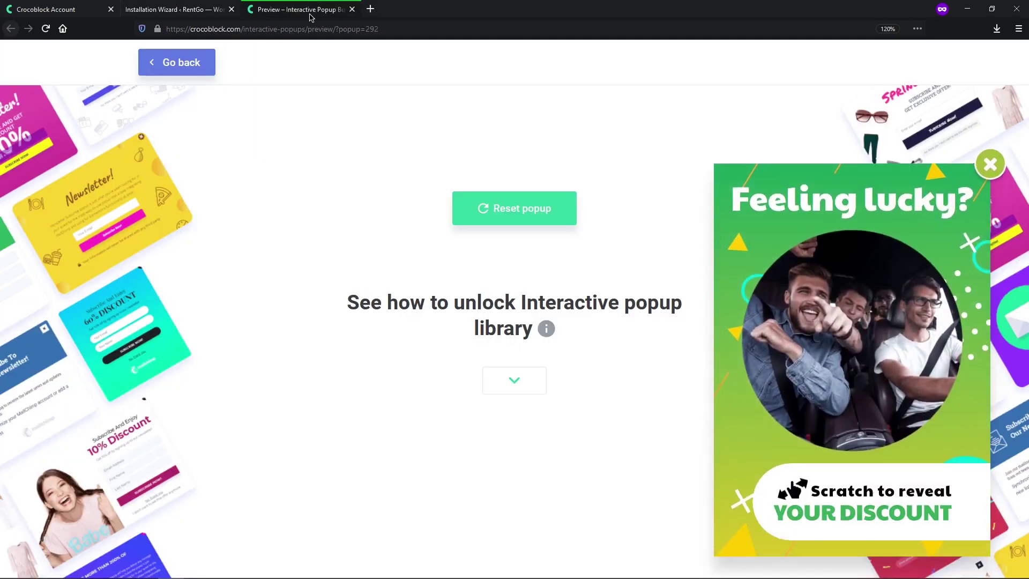
left_click_drag(794, 472, 956, 476)
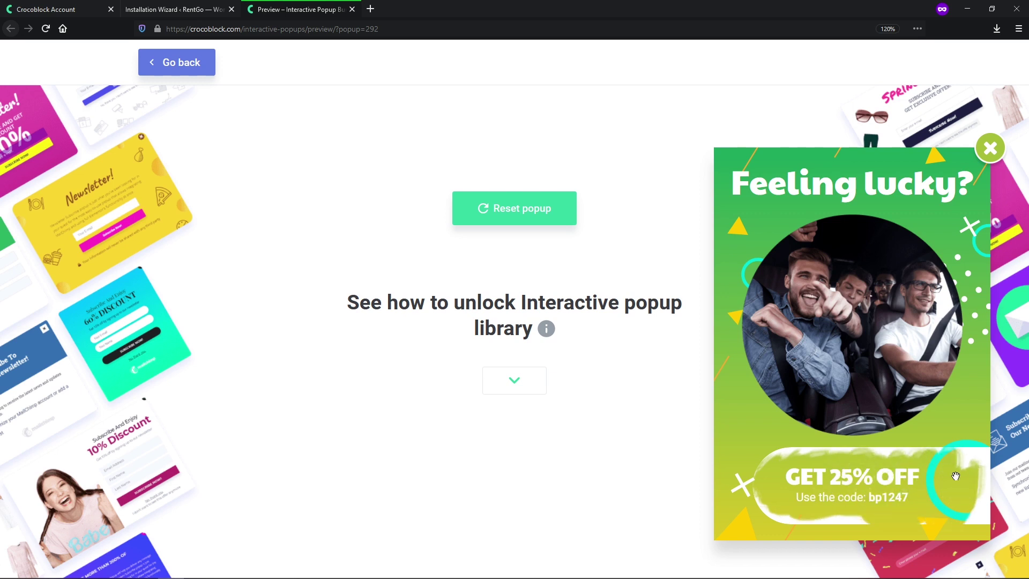
left_click(352, 9)
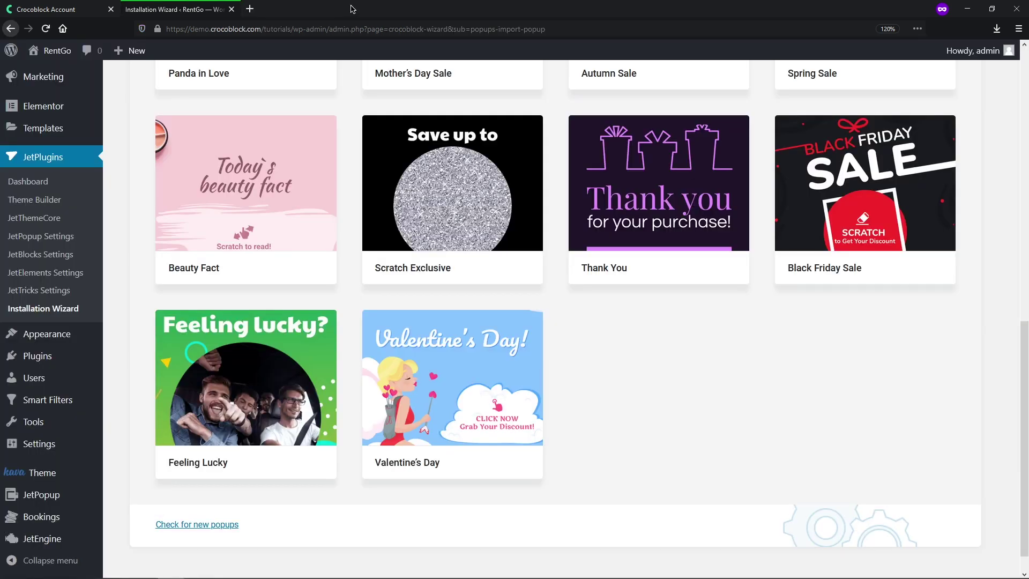
middle_click(669, 340)
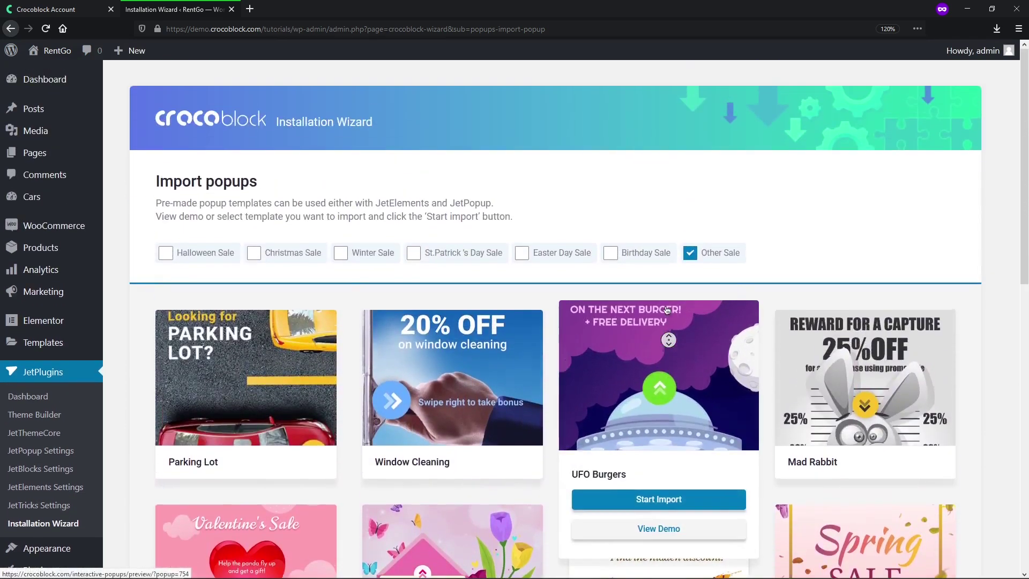
middle_click(665, 287)
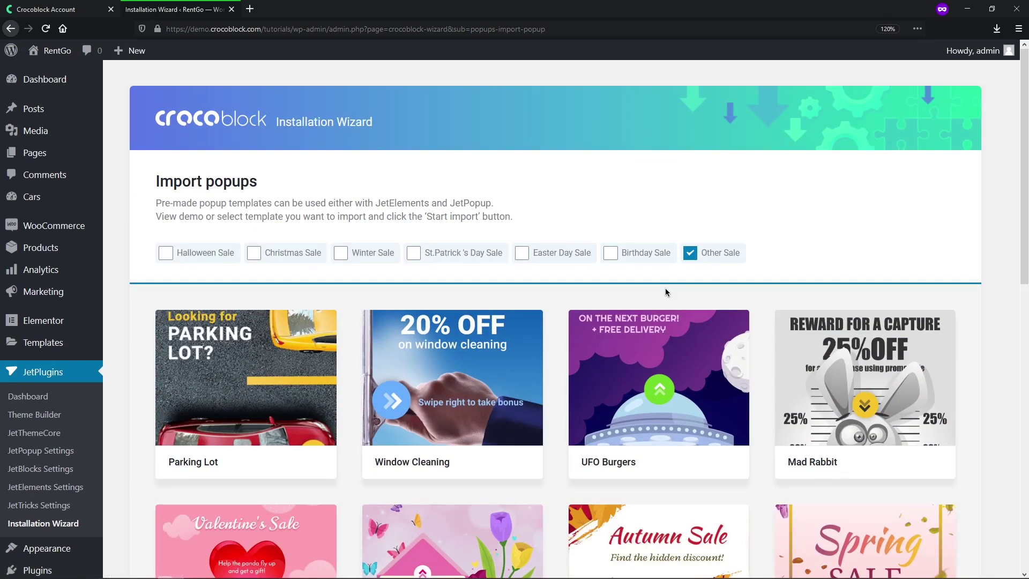